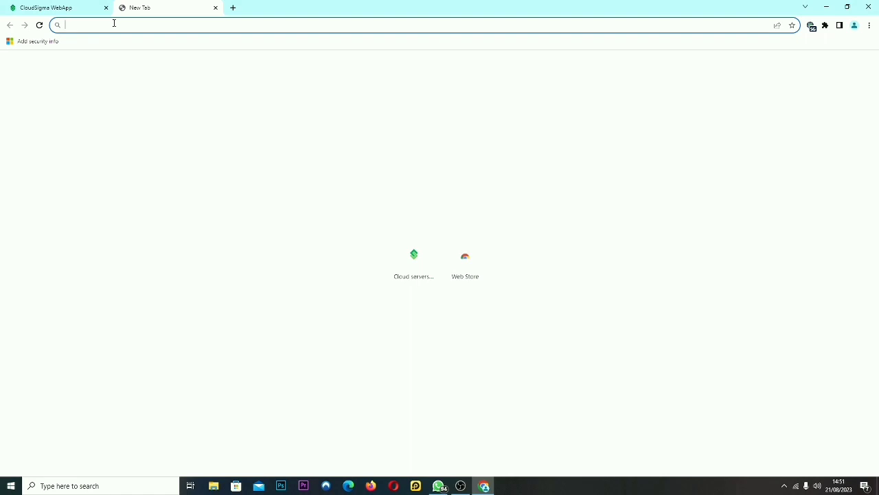
# - Load the m.r-i-c.dev temp mail site, reloading past the ad blocker notice
pyautogui.click(138, 84)
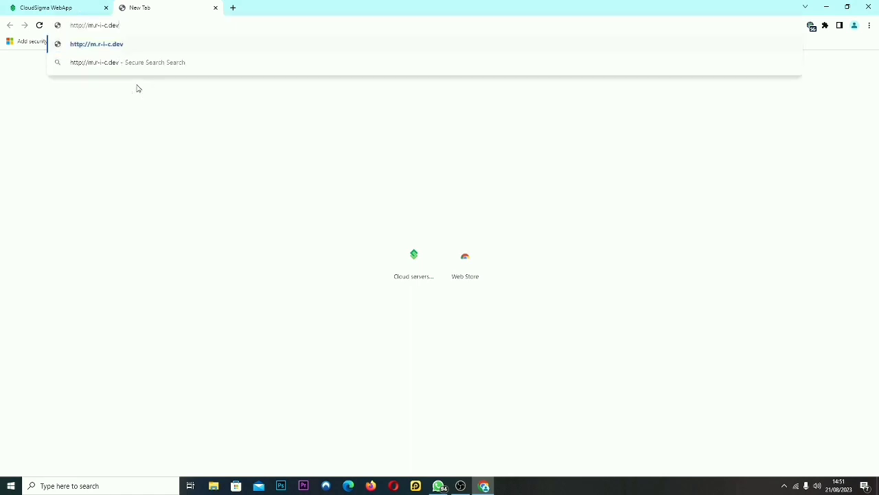
pyautogui.press('Return')
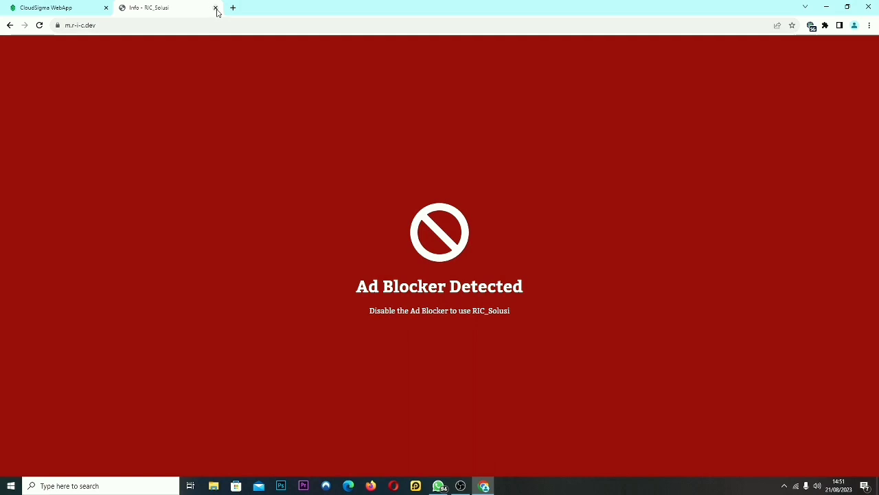
pyautogui.click(40, 25)
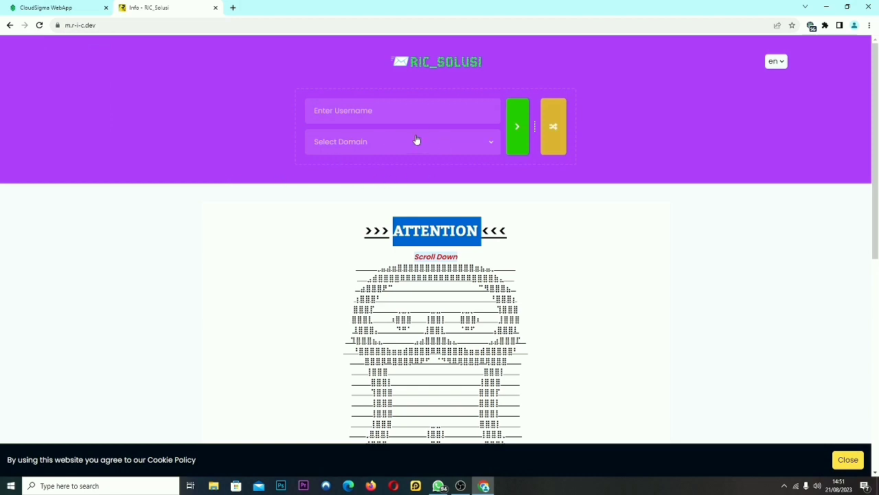
# - Create a mailbox on the pou1.jujusanro.cfd domain and copy its address
pyautogui.click(328, 147)
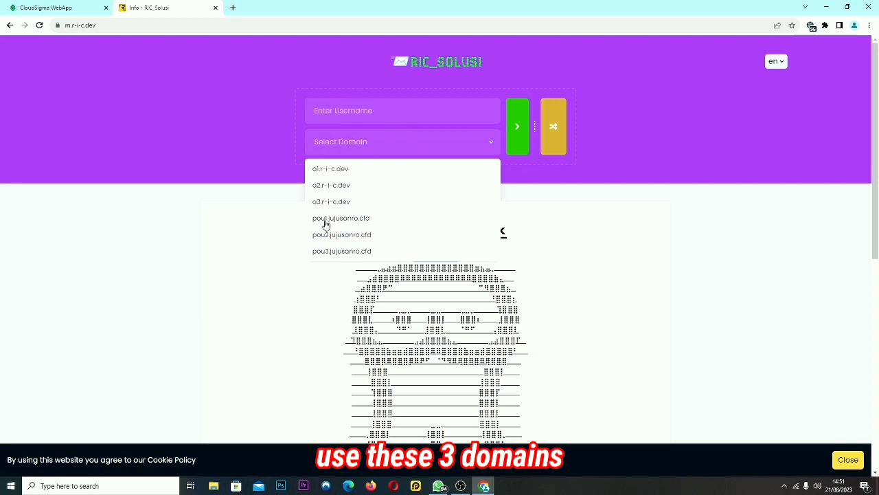
pyautogui.moveTo(314, 225)
pyautogui.mouseDown()
pyautogui.moveTo(378, 223)
pyautogui.moveTo(353, 251)
pyautogui.moveTo(314, 218)
pyautogui.mouseUp()
pyautogui.click(365, 148)
pyautogui.click(355, 141)
pyautogui.click(328, 220)
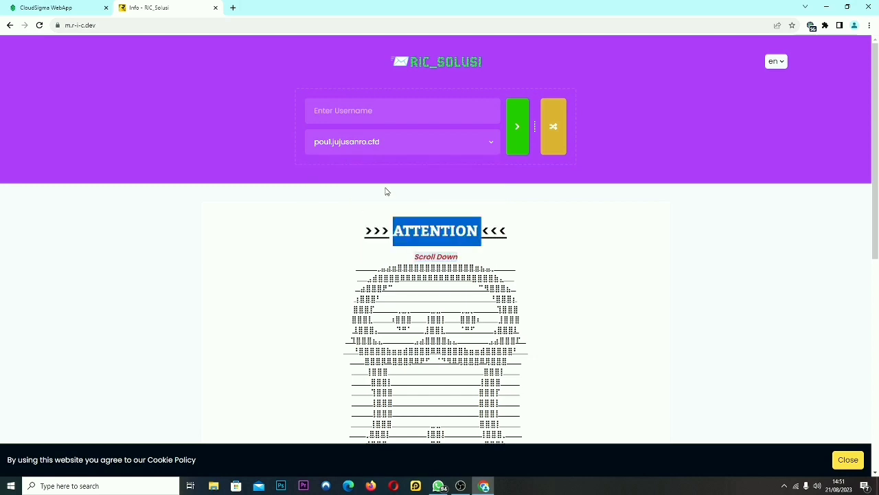
pyautogui.click(357, 115)
pyautogui.click(516, 133)
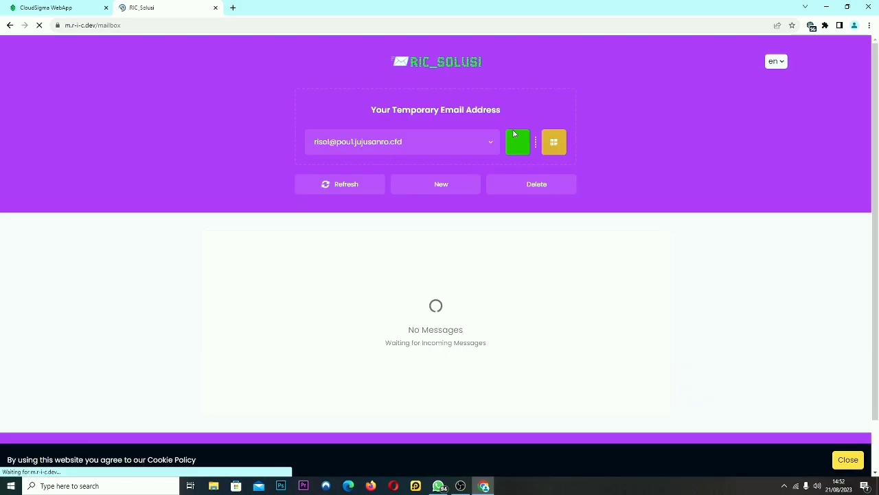
pyautogui.click(517, 145)
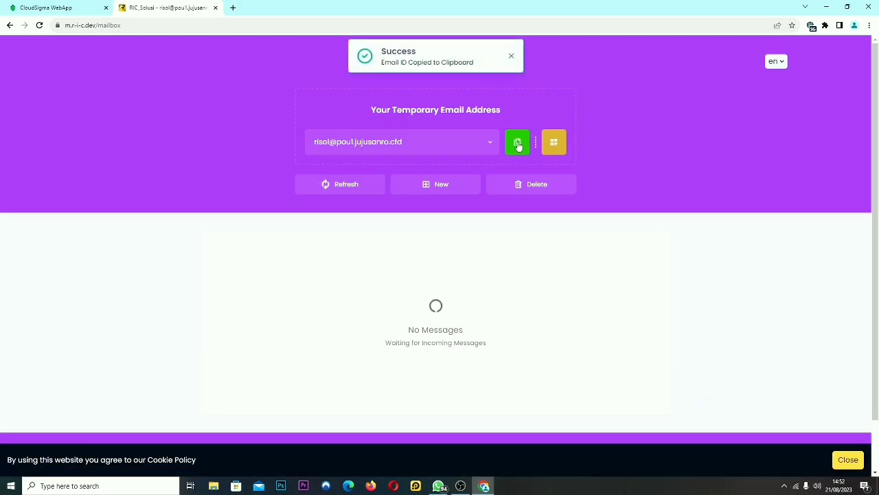
# - Accept the terms, paste the temp address into the CloudSigma Email field and sign up
pyautogui.click(49, 9)
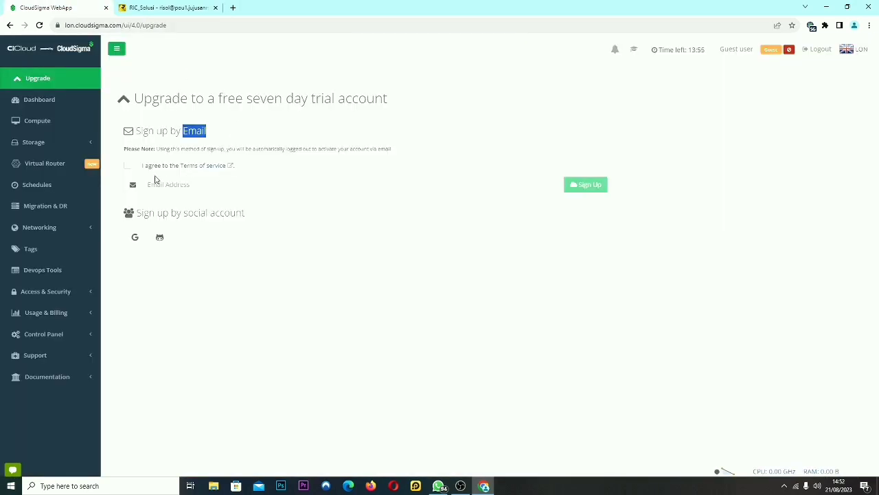
pyautogui.click(130, 167)
pyautogui.rightClick(162, 183)
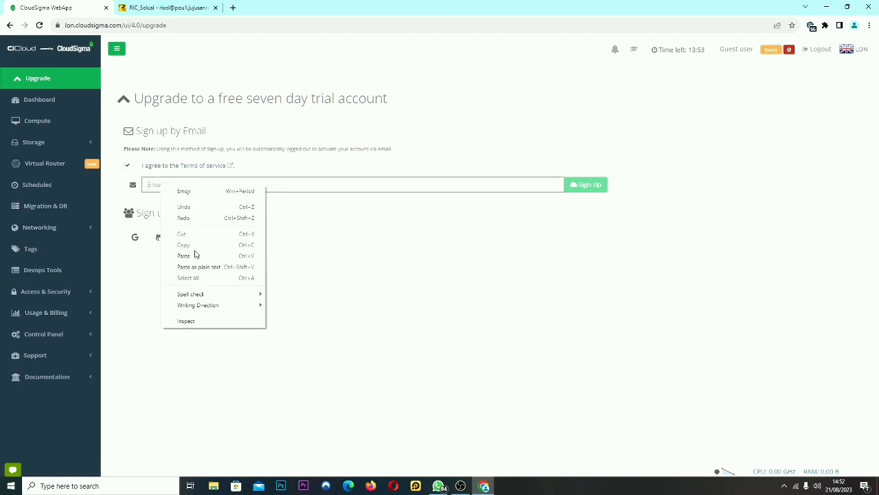
pyautogui.click(195, 254)
pyautogui.click(586, 189)
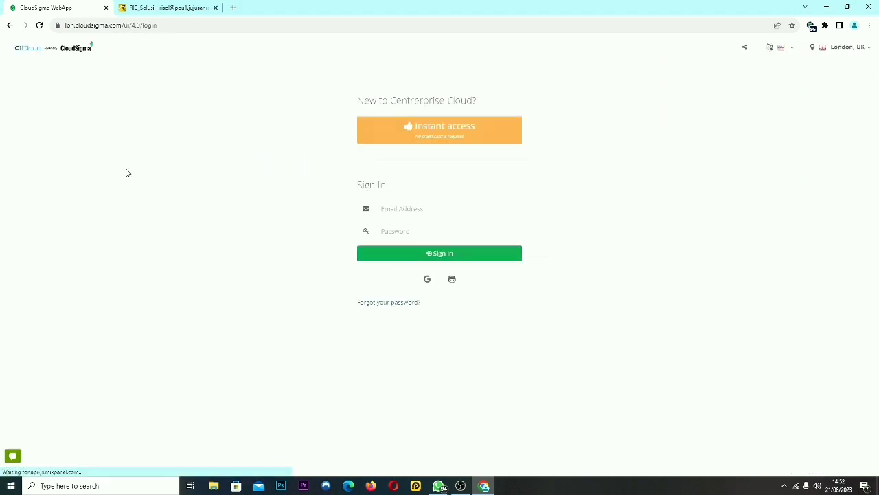
pyautogui.click(171, 7)
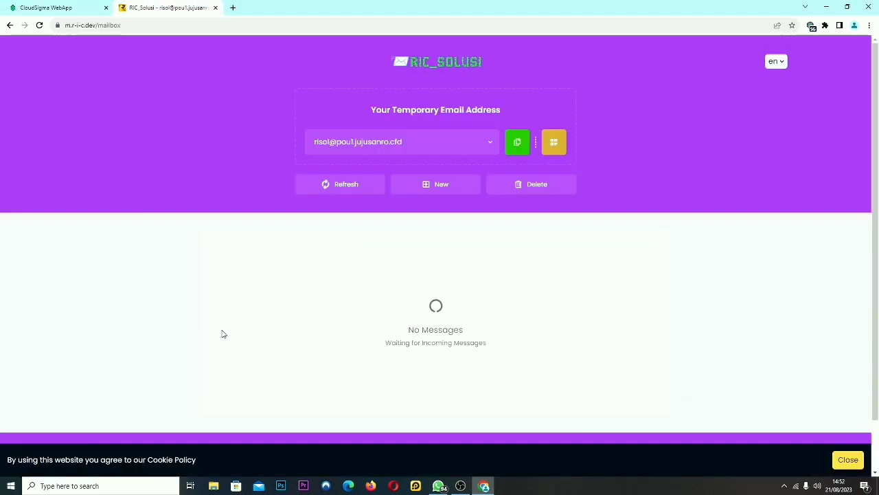
pyautogui.click(330, 186)
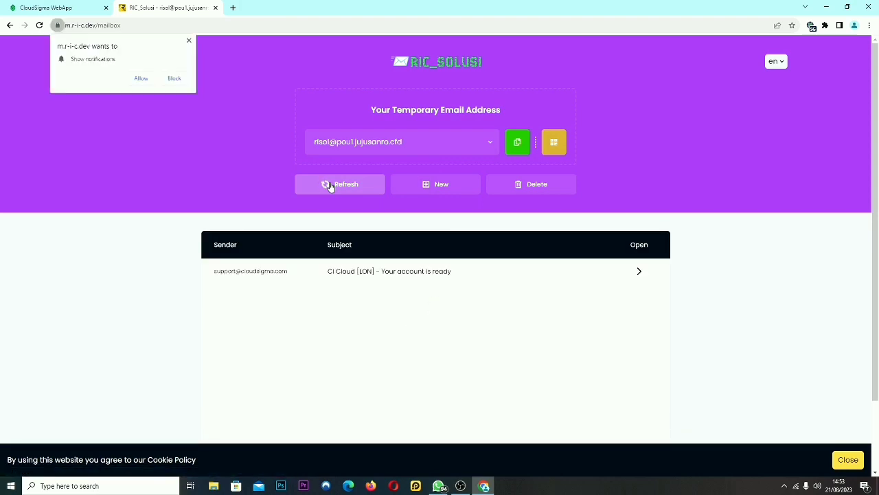
pyautogui.click(406, 271)
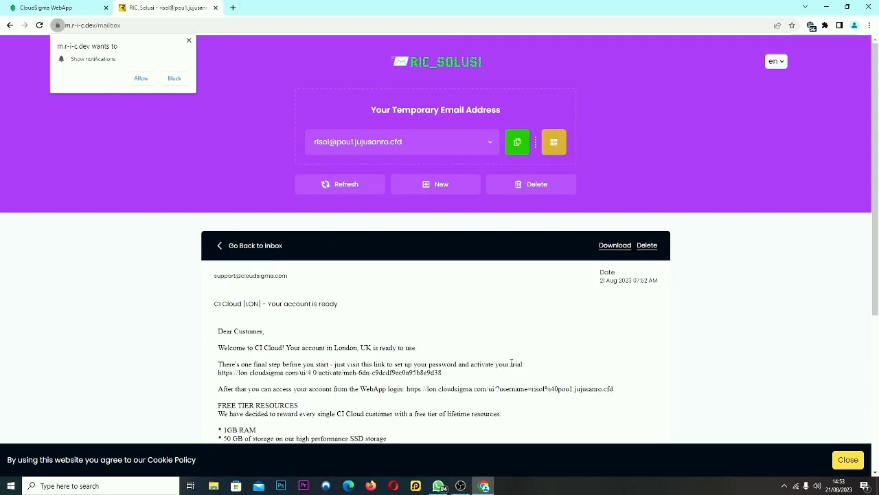
pyautogui.moveTo(443, 373); pyautogui.dragTo(222, 374)
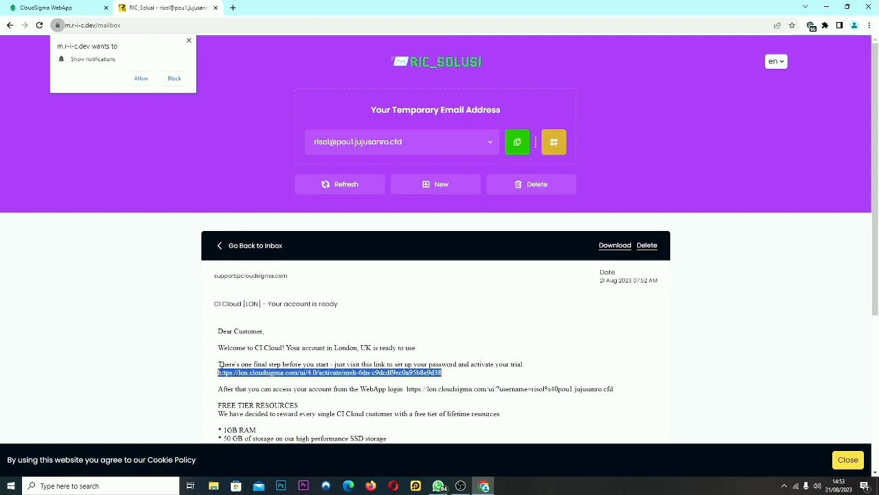
pyautogui.click(48, 7)
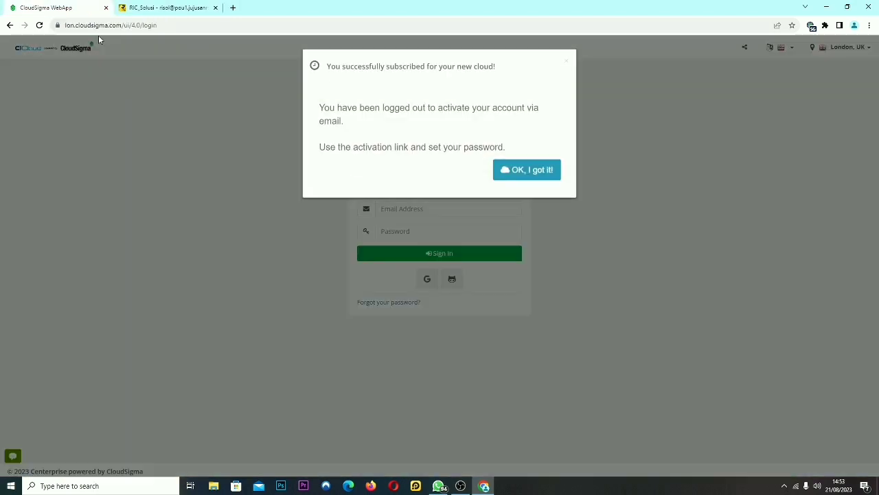
# - Open the pasted activation link in the CloudSigma tab
pyautogui.click(137, 26)
pyautogui.hotkey('ctrl', 'v')
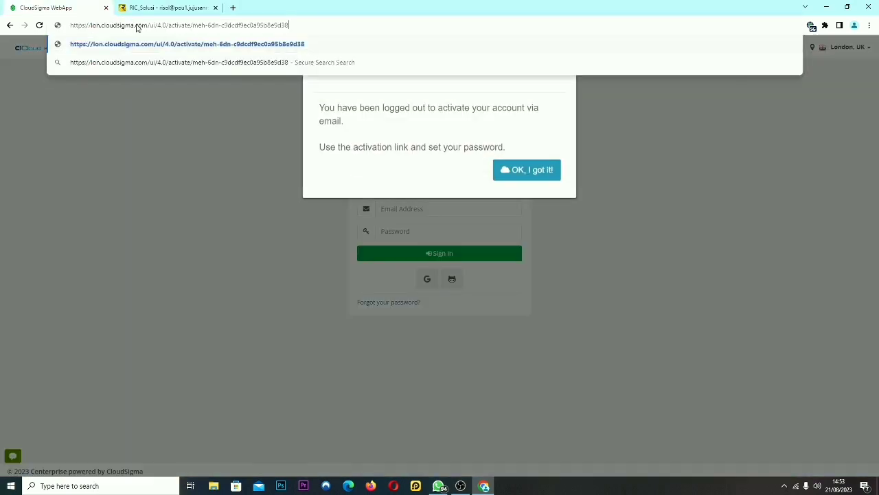
pyautogui.press('Return')
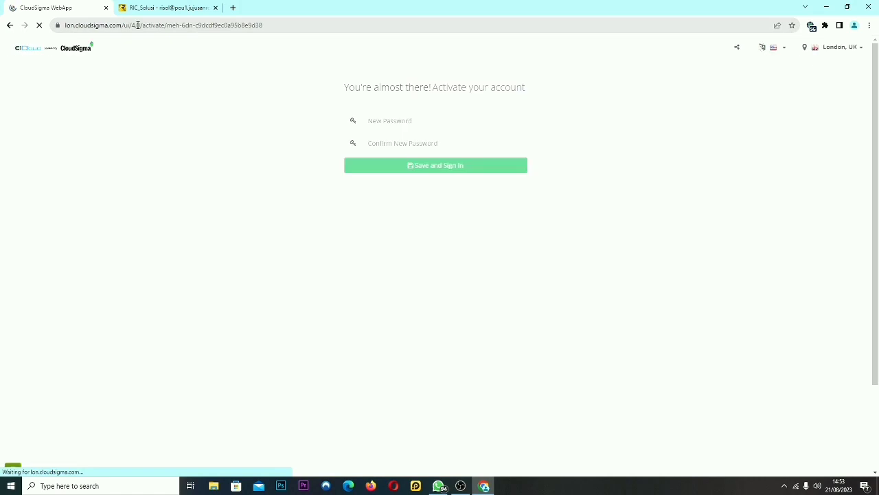
# - Enter and confirm a new account password, sign in, and reach the upgrade page
pyautogui.click(410, 120)
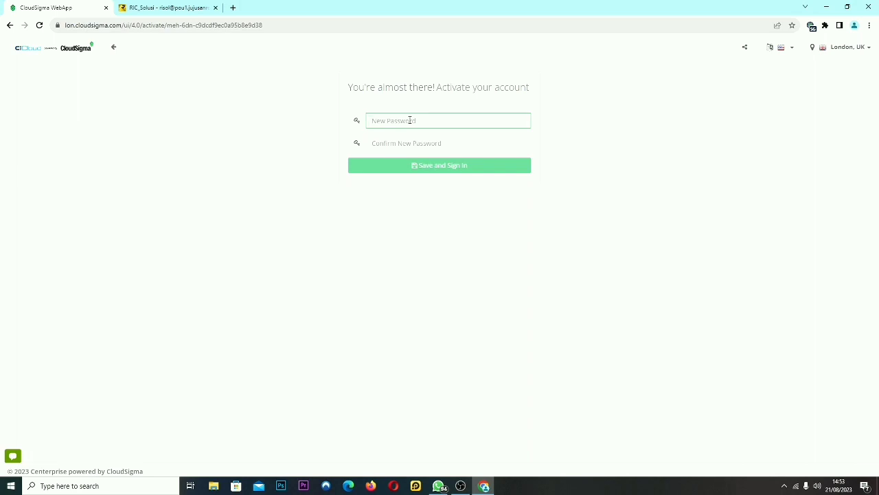
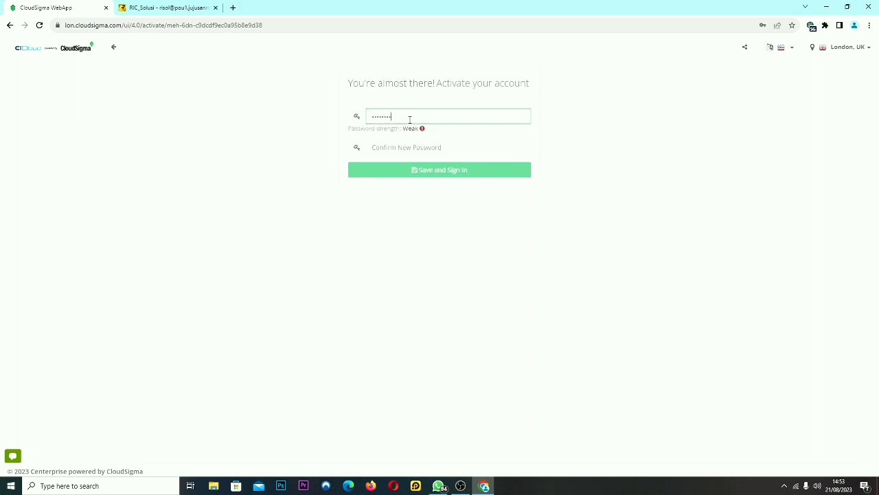
pyautogui.click(463, 153)
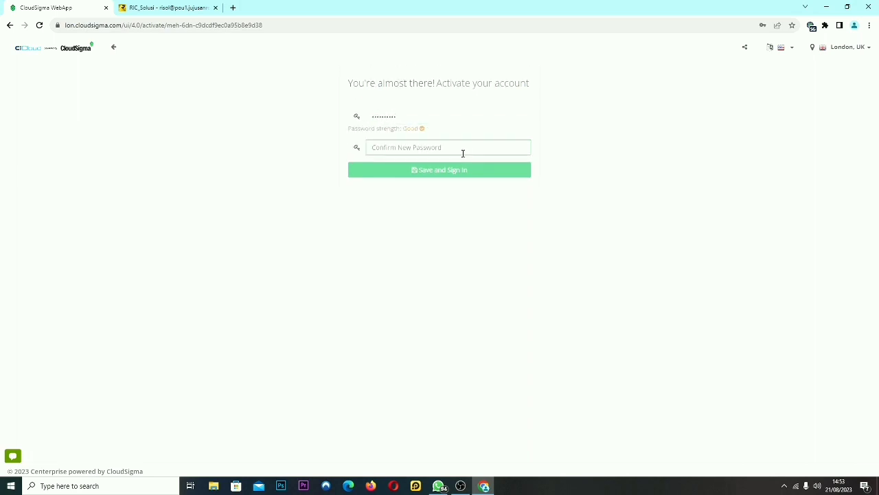
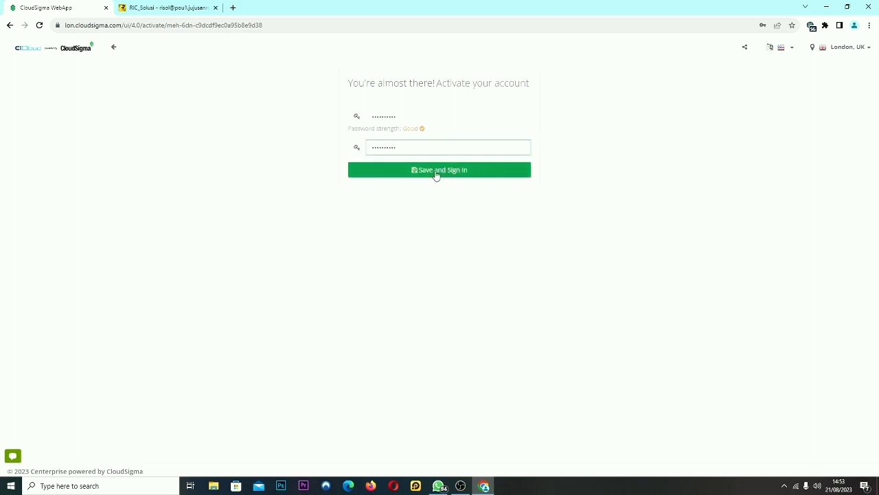
pyautogui.click(434, 170)
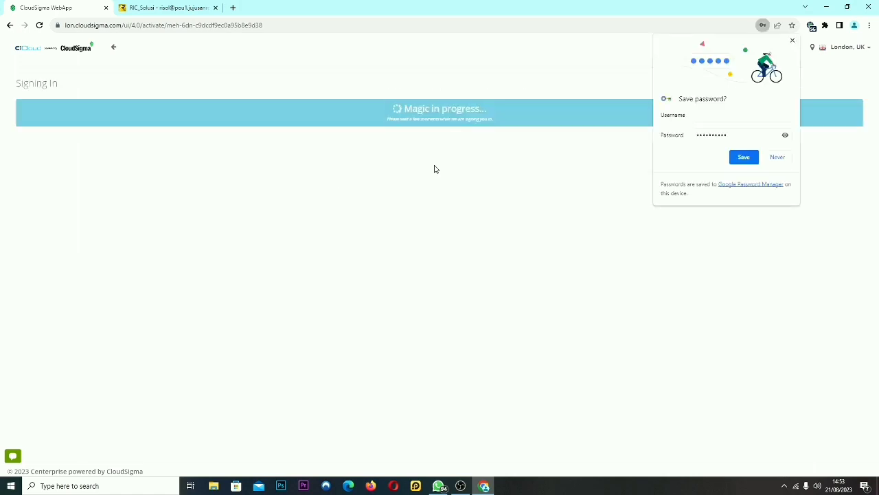
pyautogui.click(774, 157)
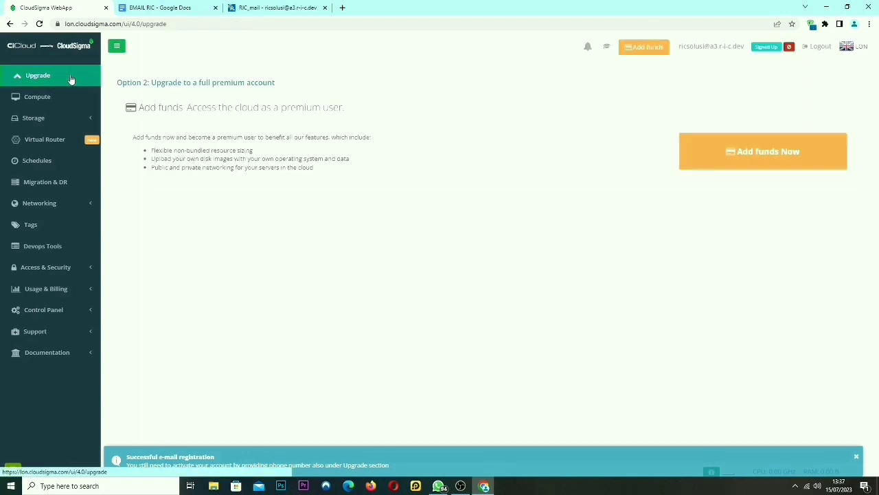
pyautogui.click(70, 80)
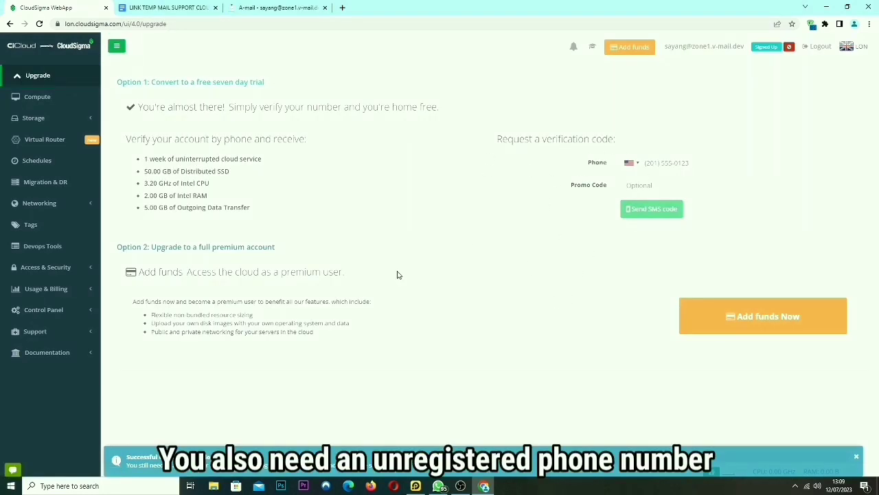
pyautogui.click(415, 485)
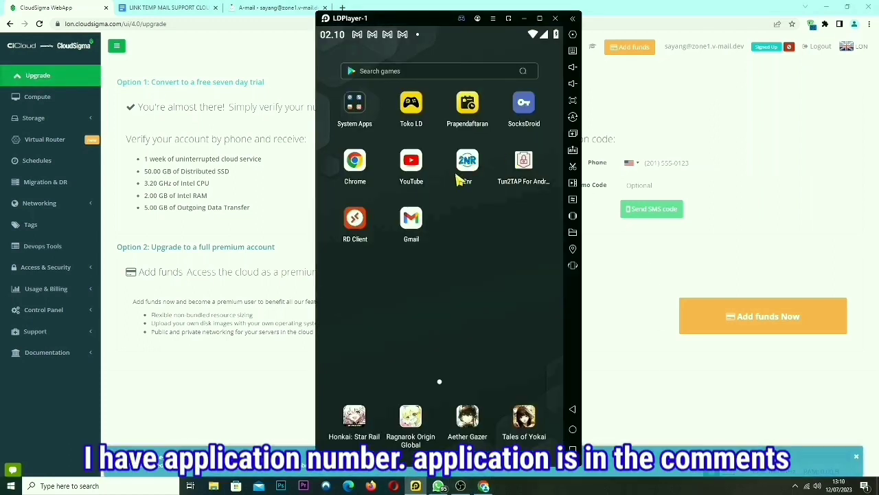
# - Launch 2nr in LDPlayer and register with a Google account
pyautogui.moveTo(472, 168); pyautogui.dragTo(464, 173)
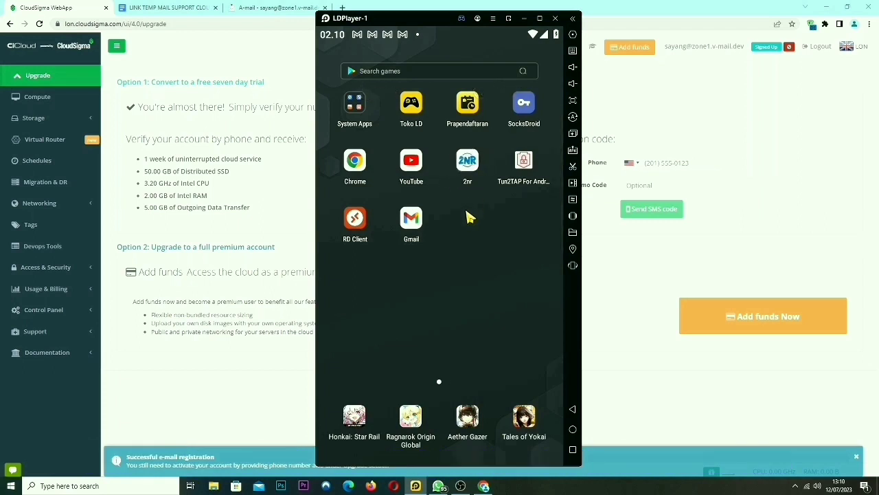
pyautogui.click(473, 164)
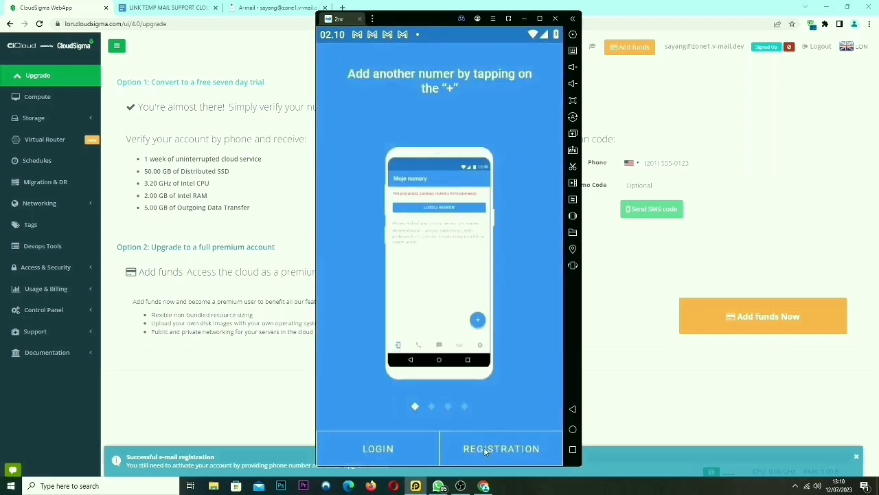
pyautogui.click(501, 451)
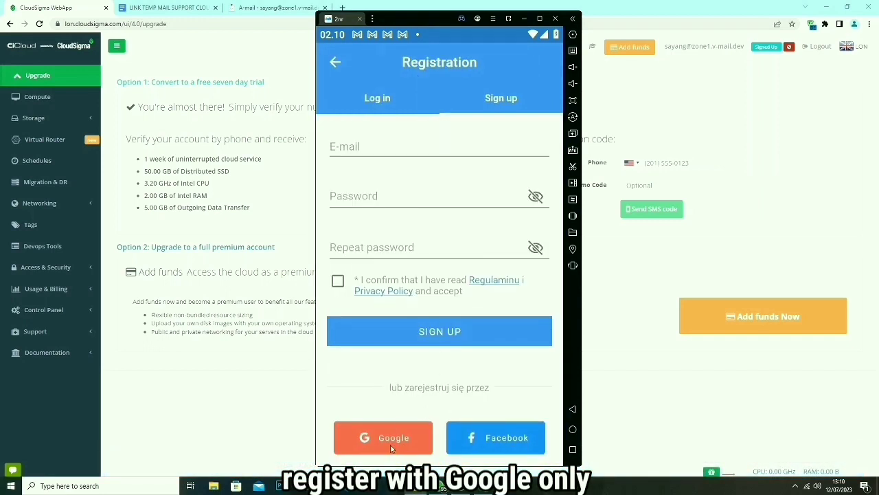
pyautogui.click(392, 446)
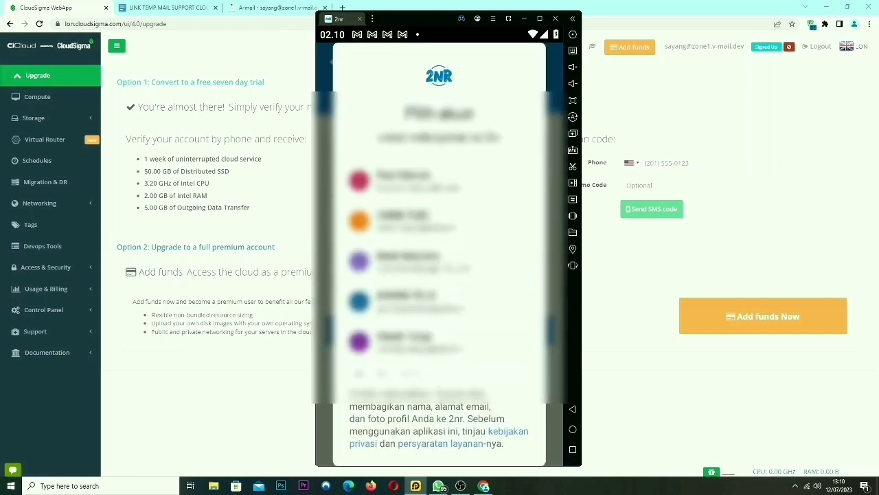
pyautogui.click(416, 267)
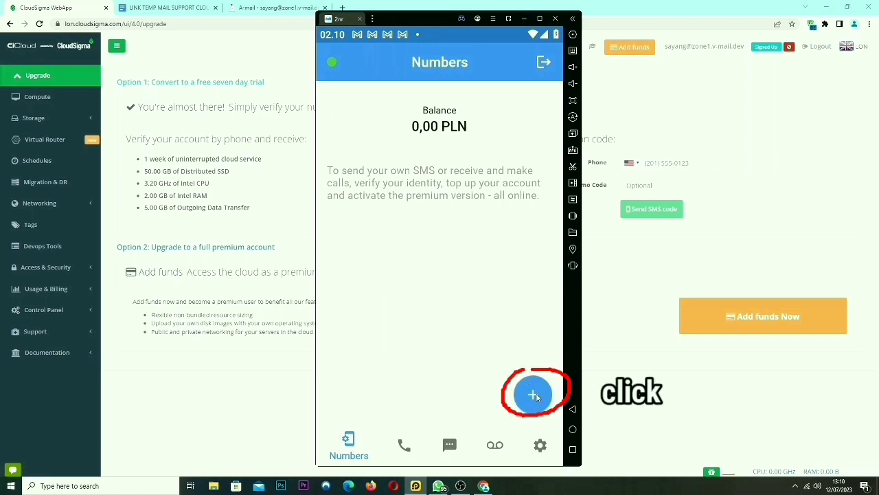
# - Add a new number named 'Ili', accept both consent dialogs and pass the captcha
pyautogui.click(534, 395)
pyautogui.click(427, 228)
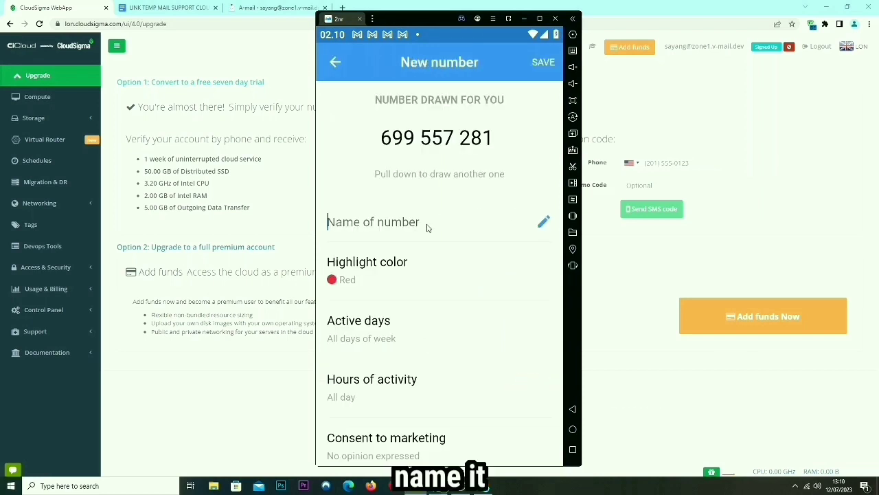
pyautogui.write('Ili')
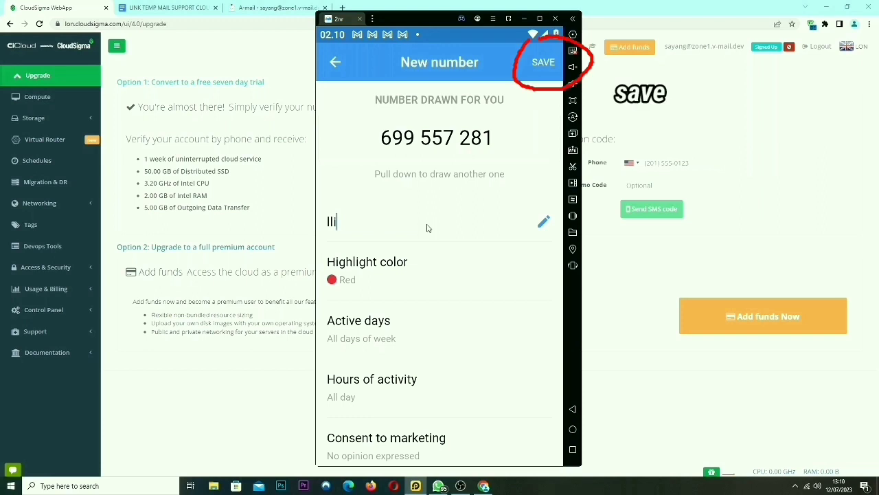
pyautogui.click(550, 62)
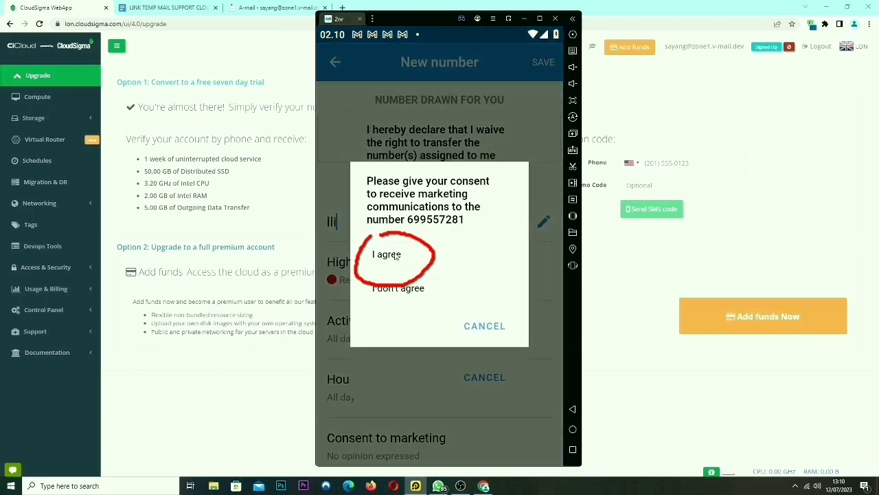
pyautogui.click(396, 256)
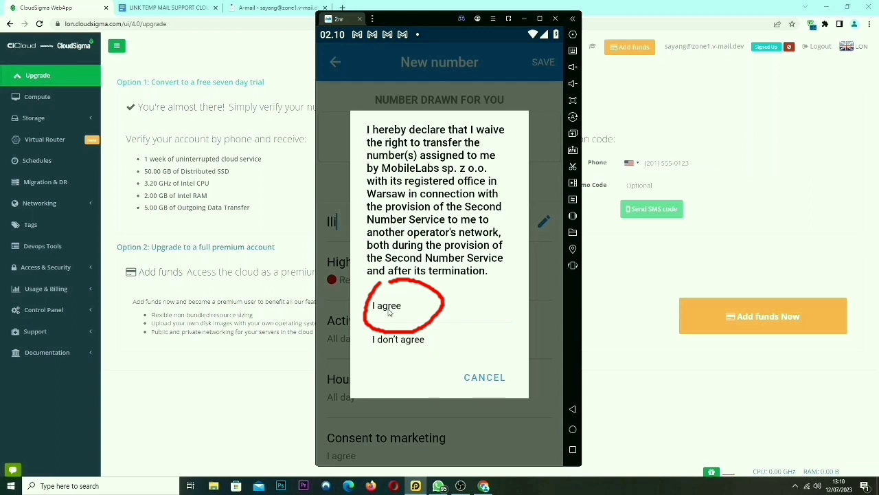
pyautogui.click(387, 306)
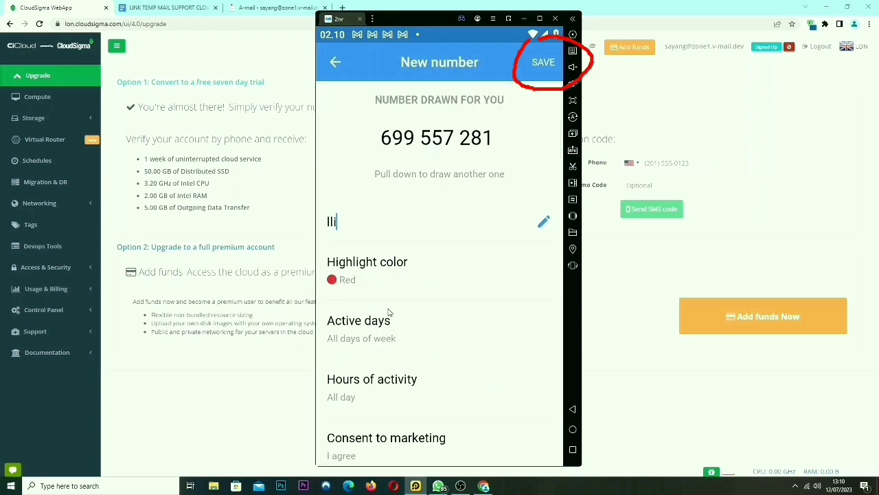
pyautogui.click(542, 63)
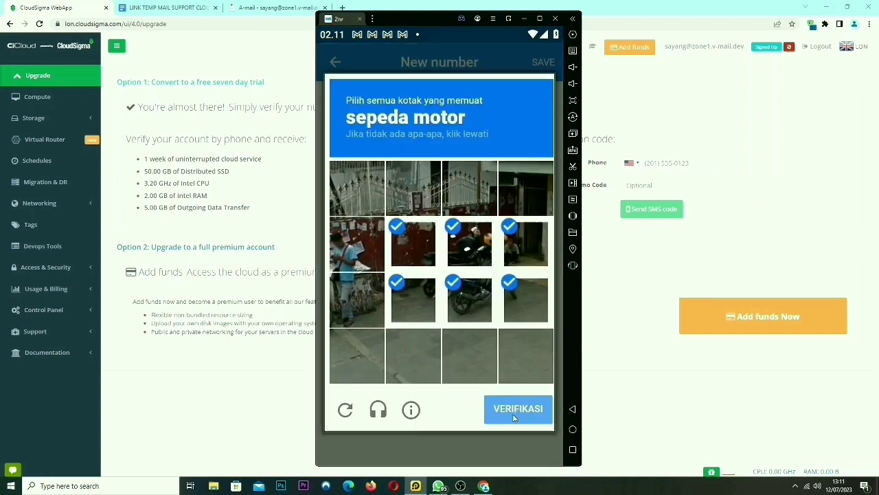
pyautogui.click(514, 412)
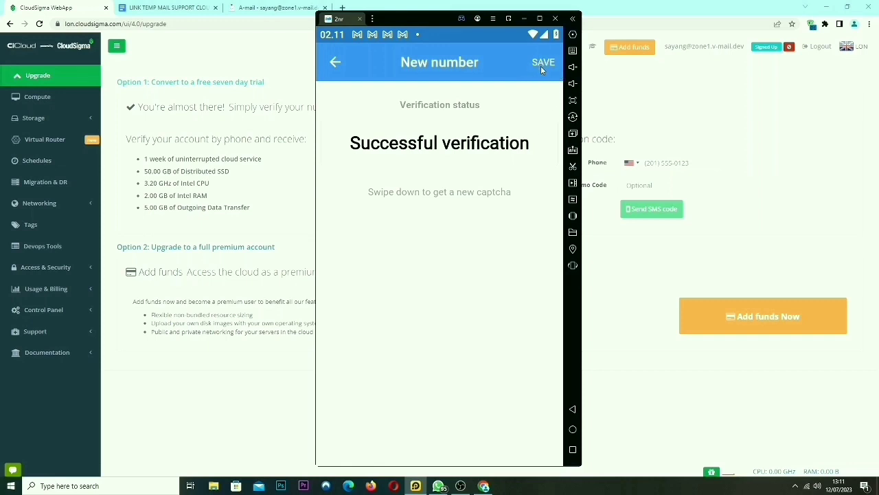
# - Copy the new 2nr number to the clipboard for the browser's phone field
pyautogui.click(542, 64)
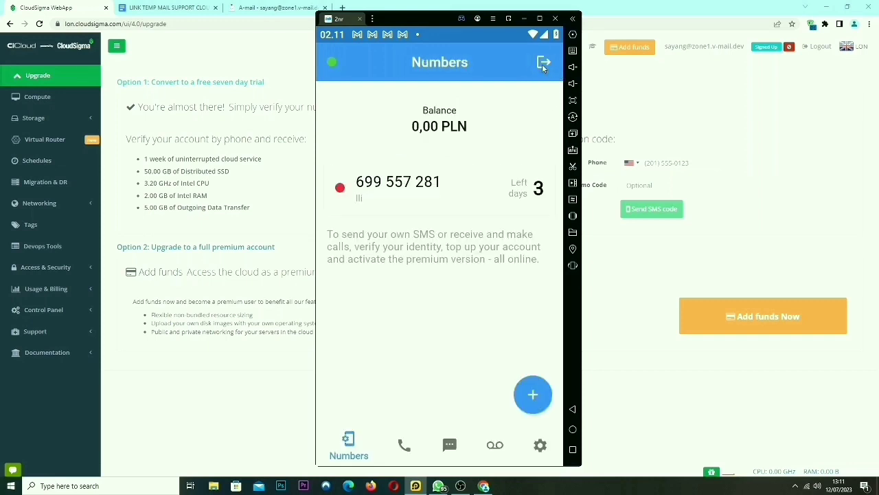
pyautogui.click(406, 199)
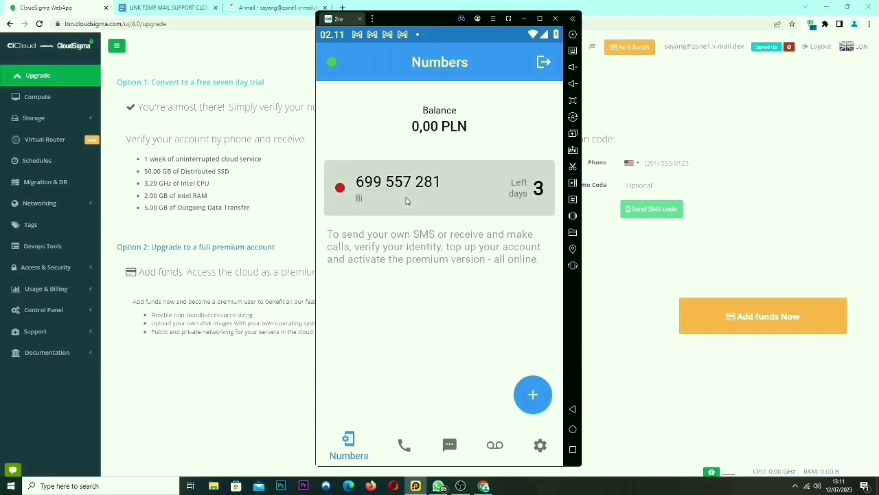
pyautogui.click(393, 184)
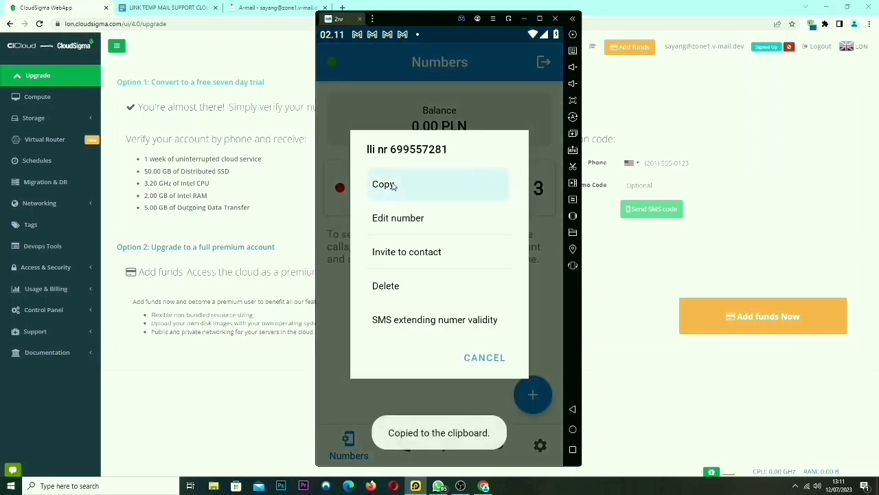
pyautogui.click(666, 166)
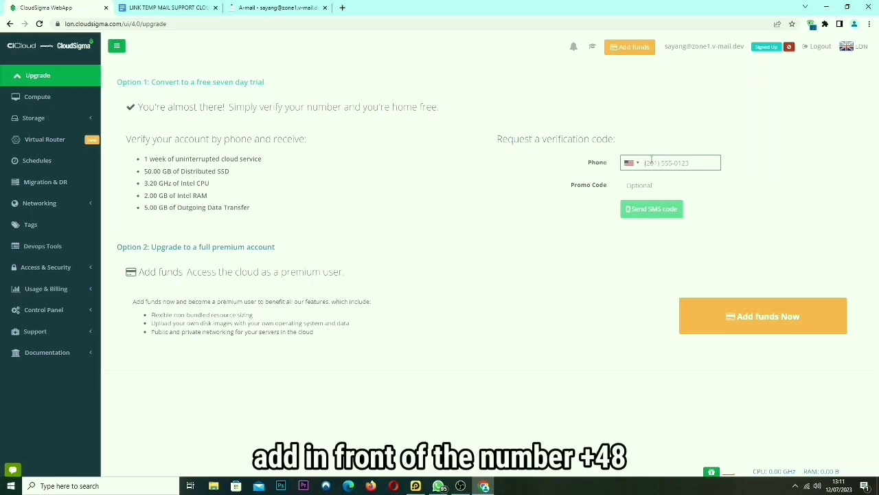
# - Enter the phone as +48 plus the pasted 2nr number and request the SMS code
pyautogui.write('+4')
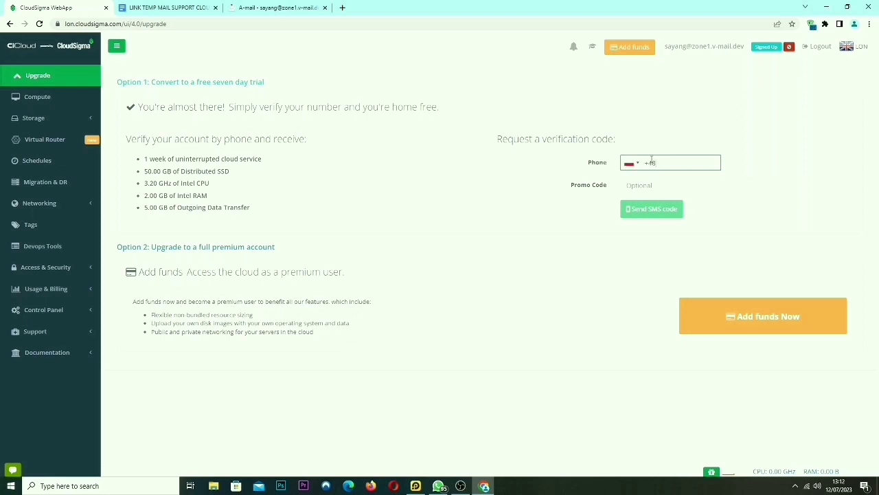
pyautogui.write('8')
pyautogui.hotkey('ctrl', 'v')
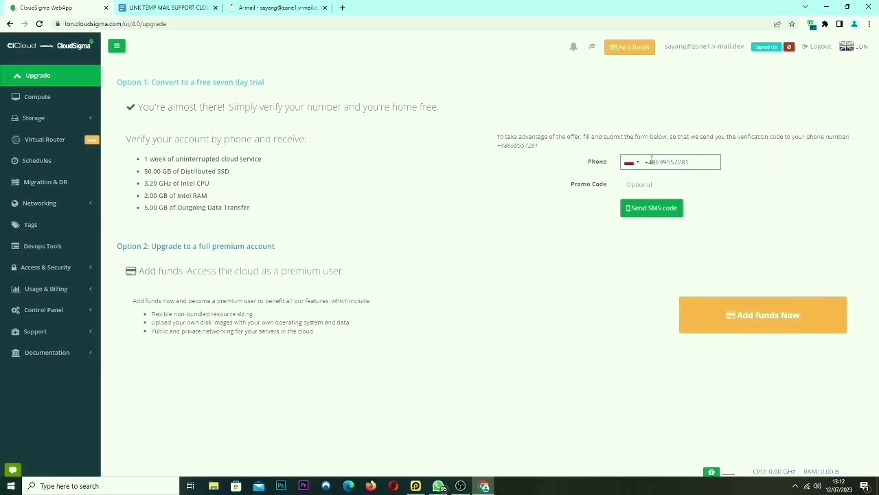
pyautogui.click(653, 208)
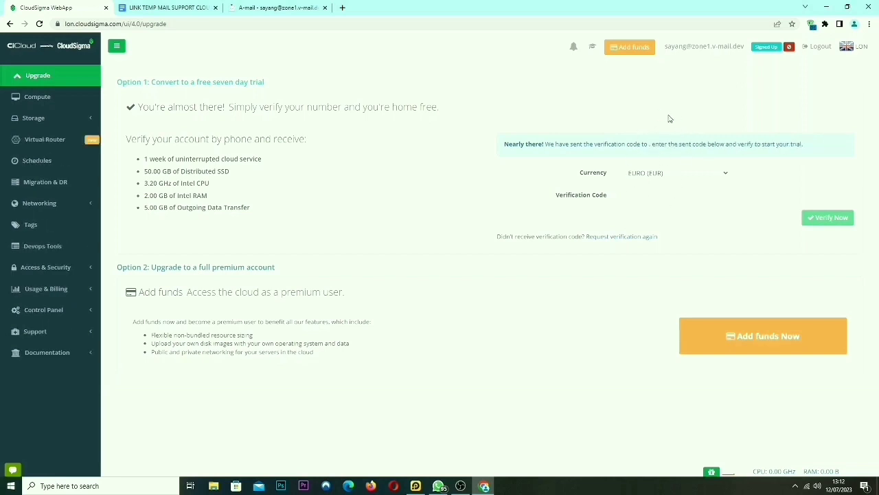
# - Read the SMS code in 2nr's Messages and submit it as the Verification Code
pyautogui.click(416, 485)
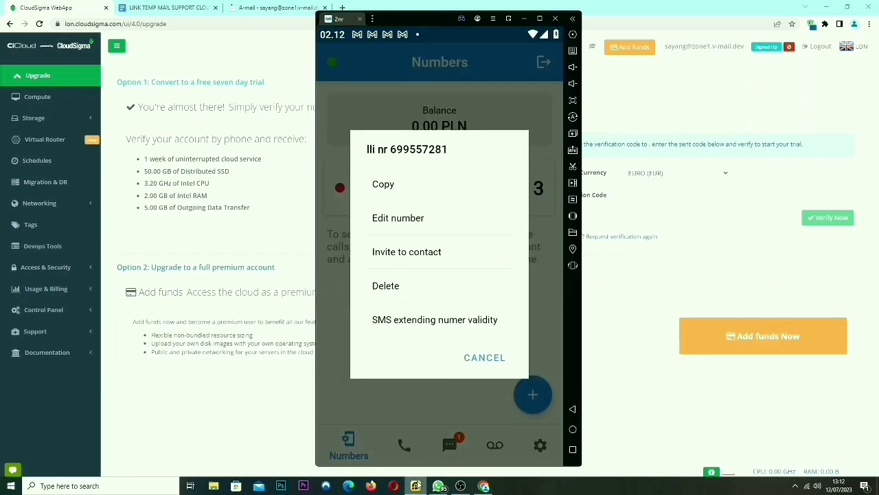
pyautogui.click(484, 358)
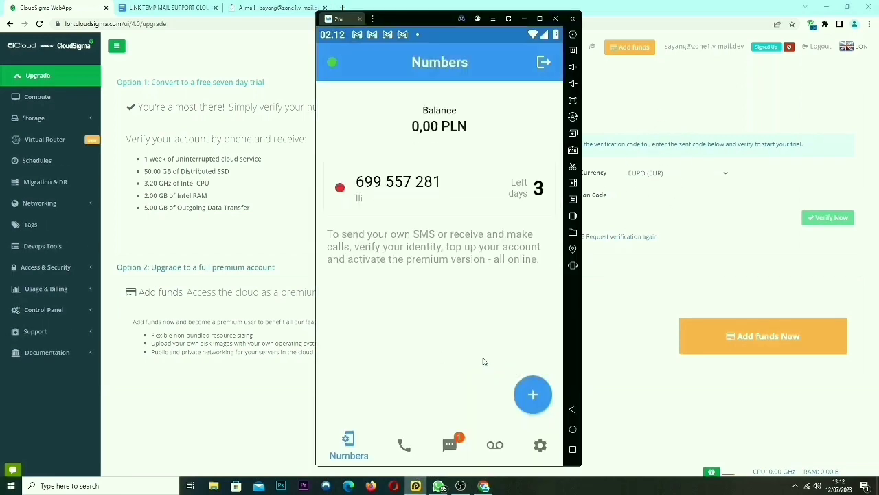
pyautogui.click(457, 440)
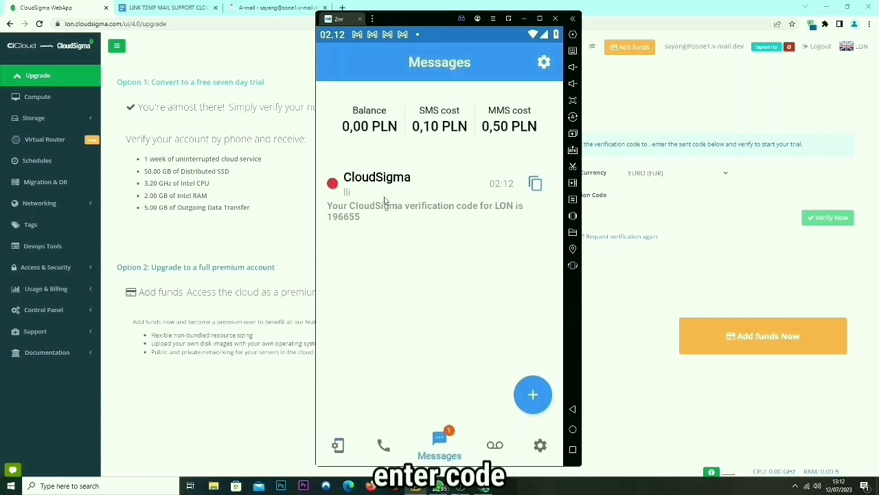
pyautogui.click(639, 193)
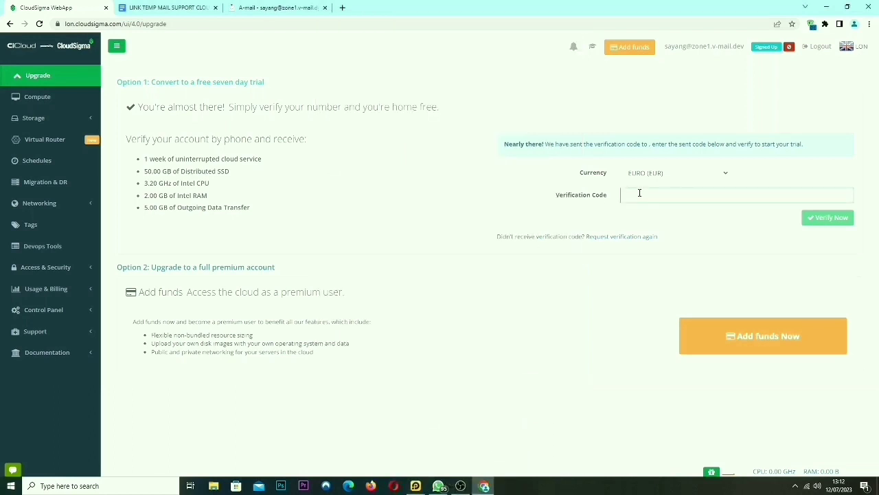
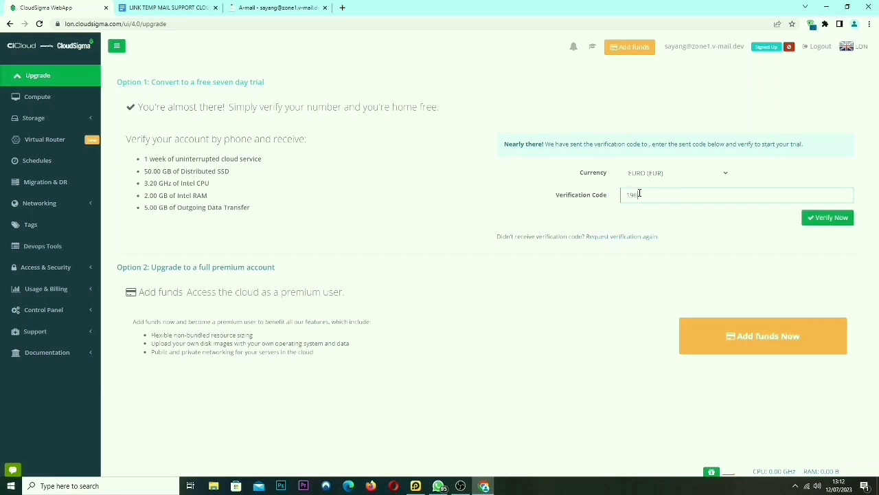
pyautogui.click(831, 218)
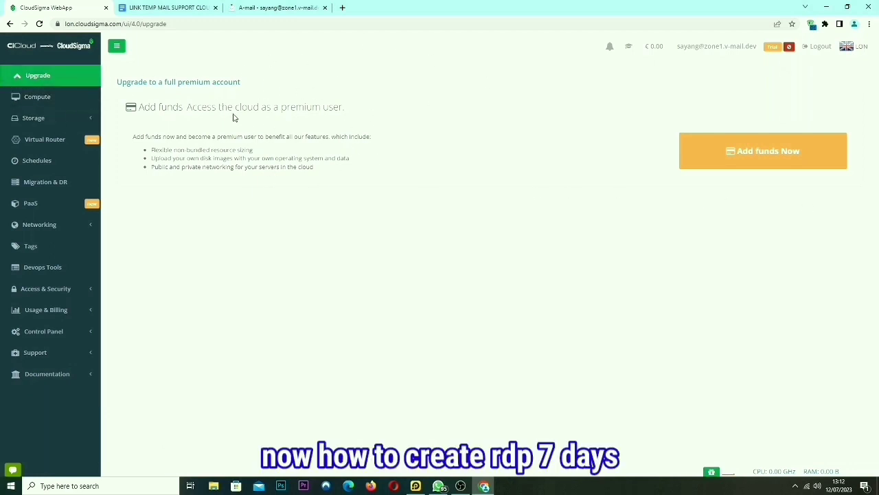
# - Create a Compute server named 'name you' with CPU speed set to 3 GHz
pyautogui.click(31, 96)
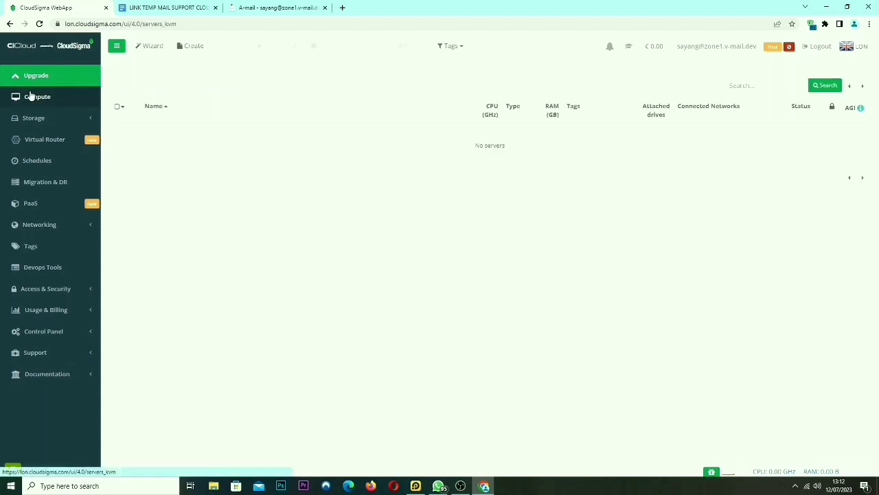
pyautogui.click(195, 47)
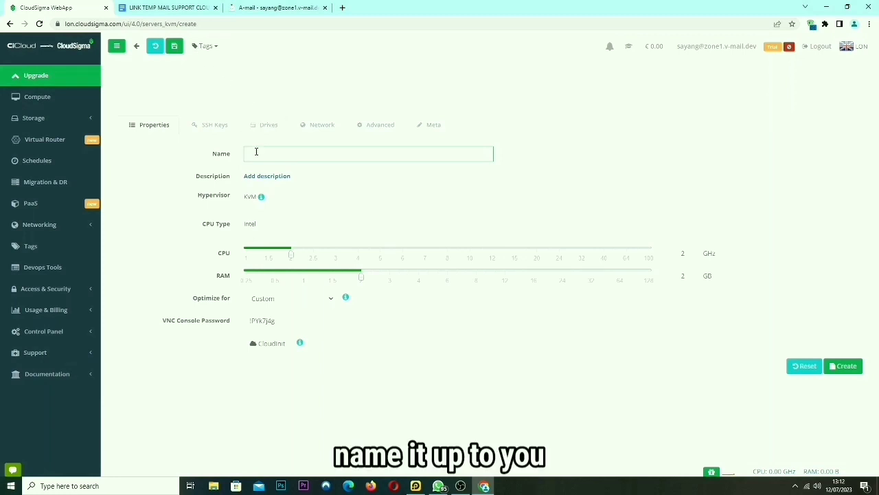
pyautogui.write('name you')
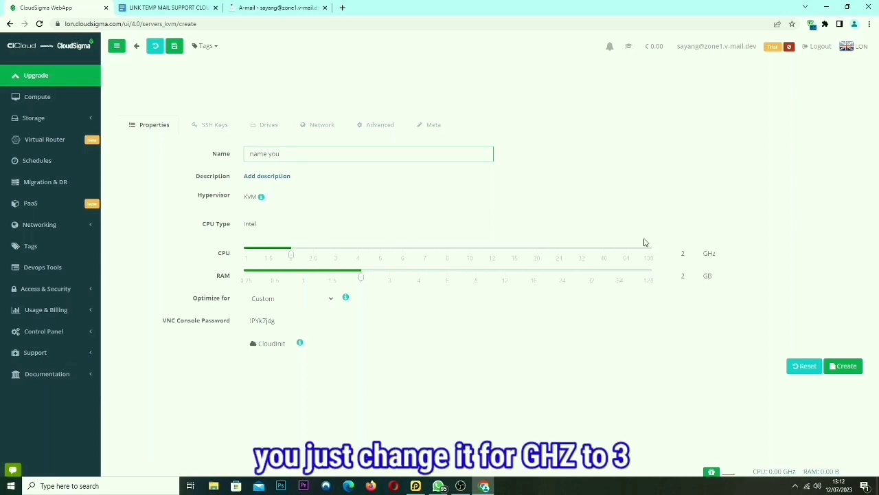
pyautogui.doubleClick(680, 253)
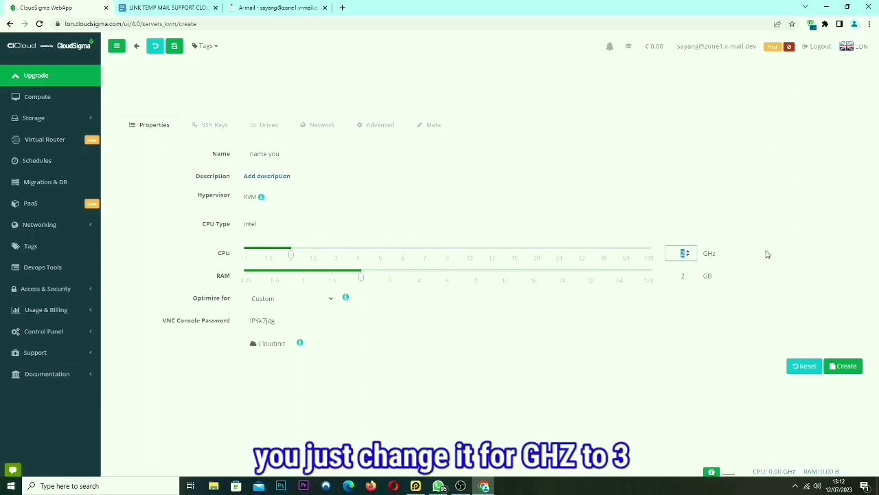
pyautogui.press('BackSpace')
pyautogui.write('3')
pyautogui.doubleClick(710, 253)
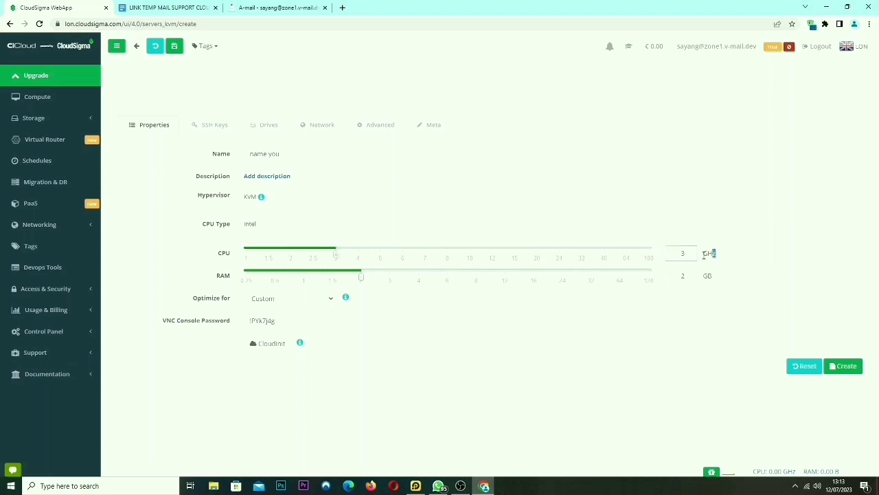
pyautogui.click(849, 364)
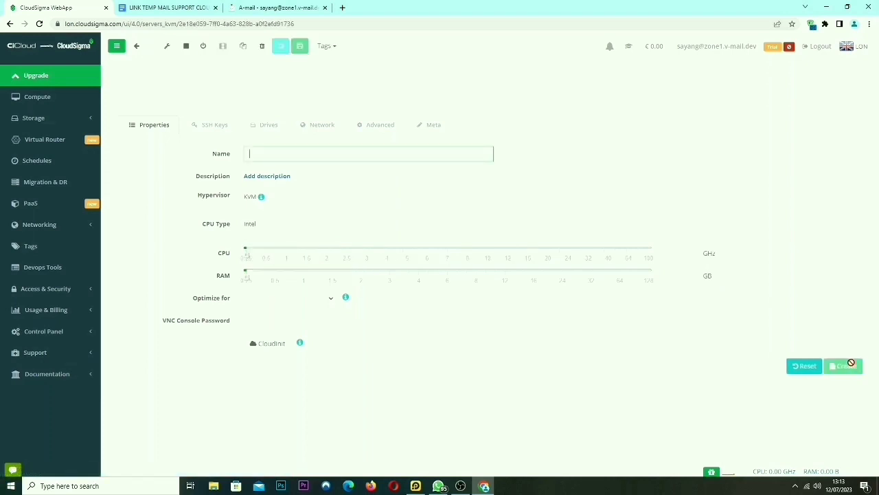
# - Create a new 50 GB drive and attach it to server 'name you'
pyautogui.doubleClick(267, 136)
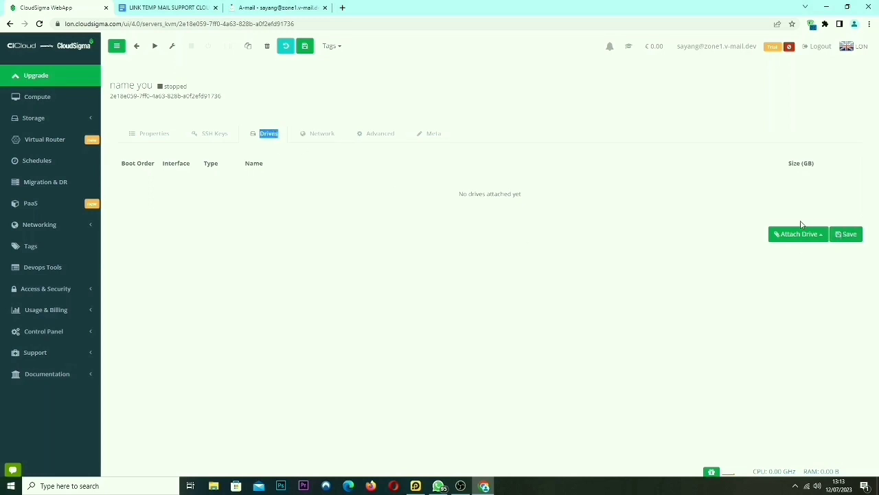
pyautogui.click(800, 232)
pyautogui.moveTo(783, 159)
pyautogui.mouseDown()
pyautogui.moveTo(795, 162)
pyautogui.moveTo(768, 160)
pyautogui.moveTo(781, 162)
pyautogui.mouseUp()
pyautogui.click(781, 162)
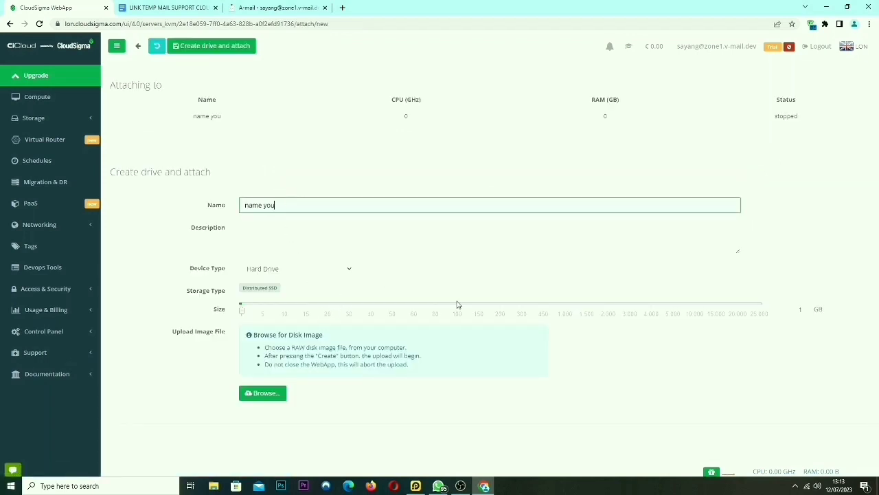
pyautogui.click(796, 309)
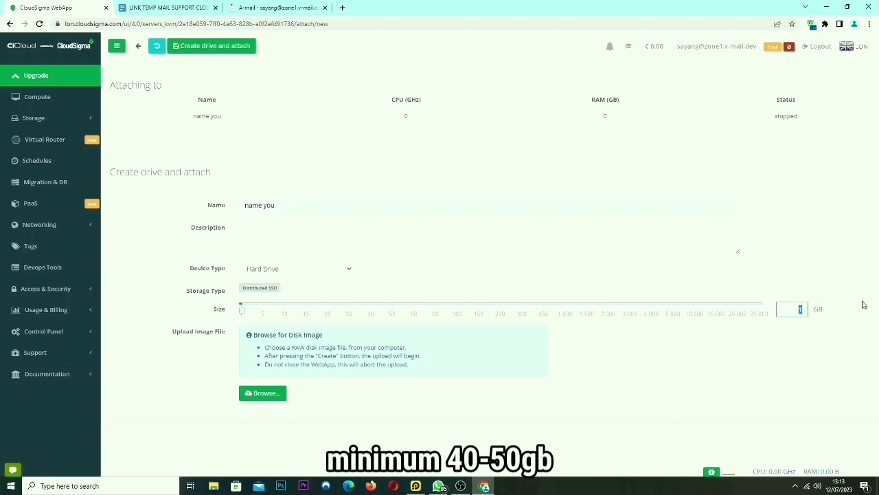
pyautogui.write('50')
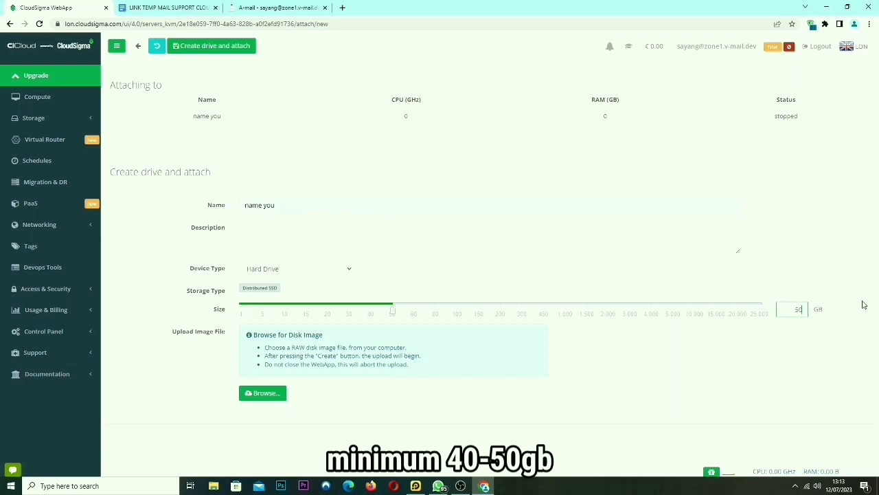
pyautogui.press('BackSpace')
pyautogui.press('BackSpace')
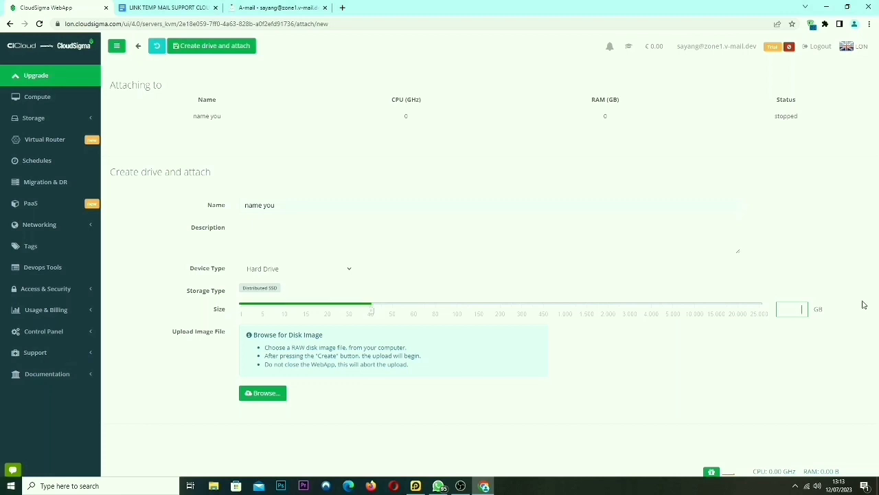
pyautogui.write('50')
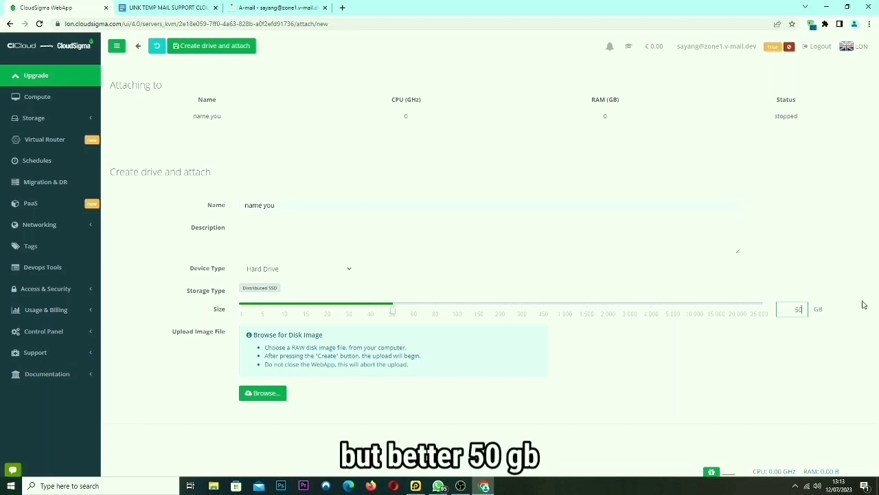
pyautogui.click(221, 46)
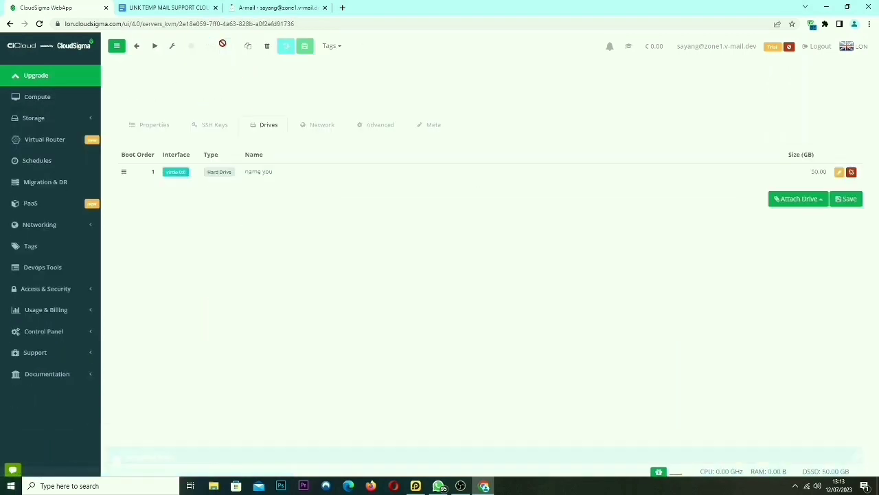
# - Open Drive from Library and search for 'windows server 2012'
pyautogui.click(785, 209)
pyautogui.click(785, 186)
pyautogui.click(759, 172)
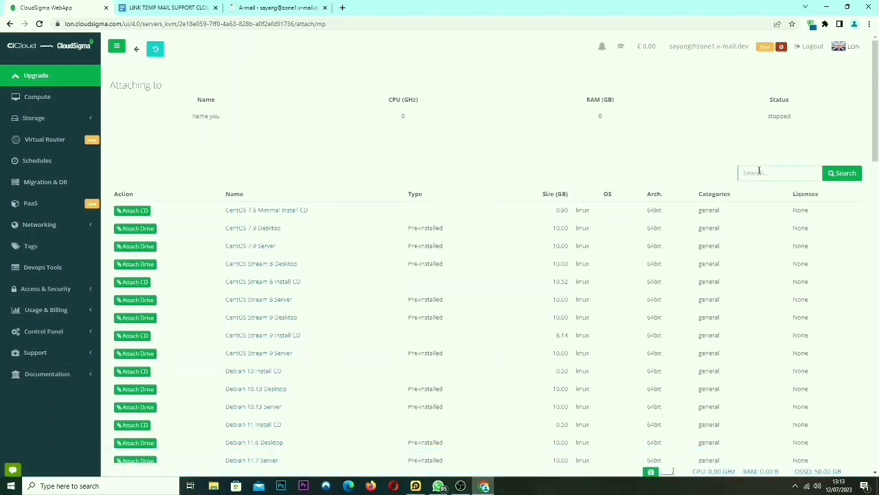
pyautogui.write('win')
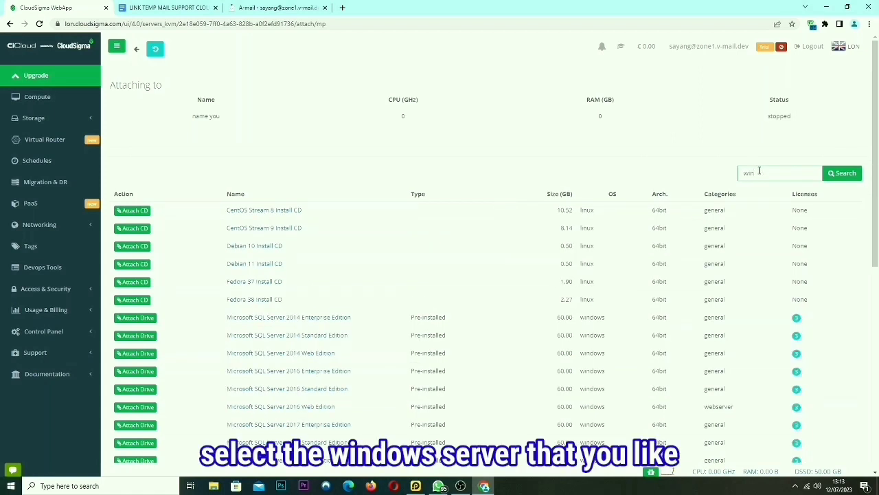
pyautogui.write('dows ser')
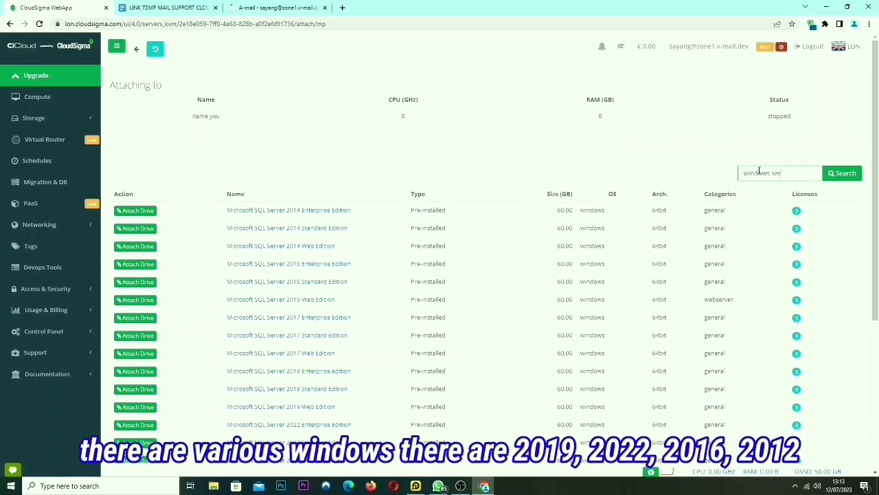
pyautogui.write('ver 2')
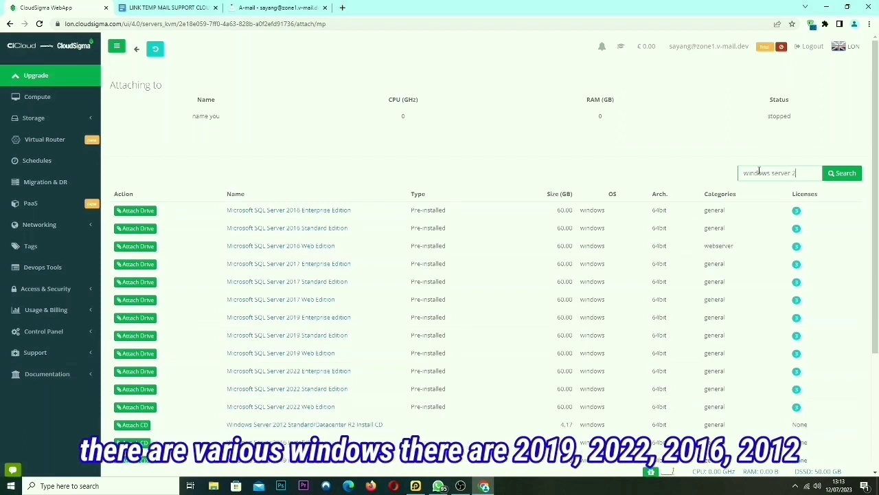
pyautogui.write('012')
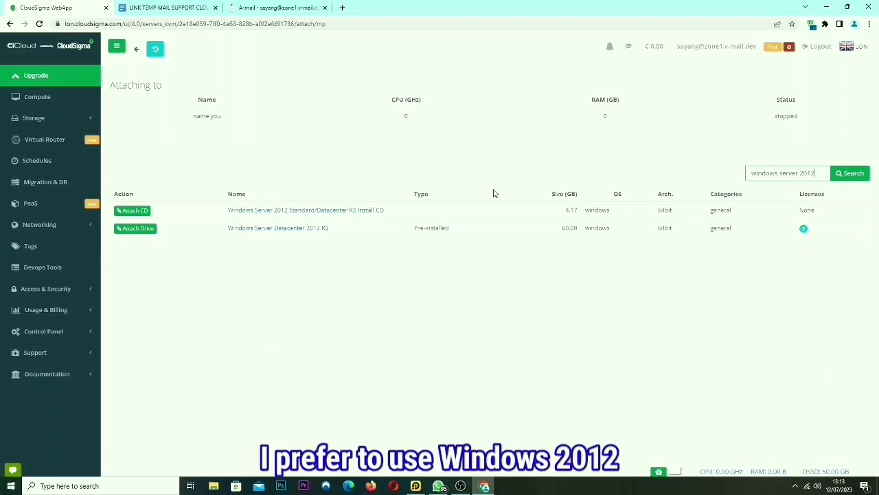
# - Refine the search via 2016 to 'windows server 2019', leaving only the Install DVD
pyautogui.press('BackSpace')
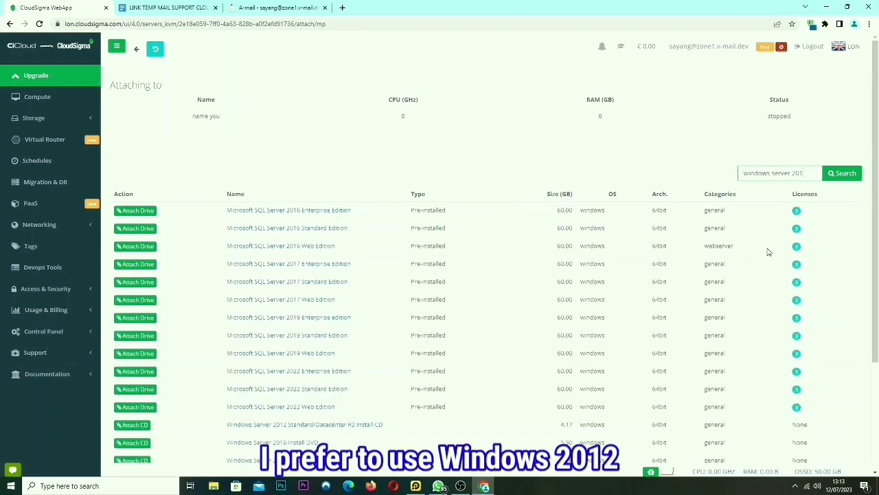
pyautogui.press('BackSpace')
pyautogui.write('2020')
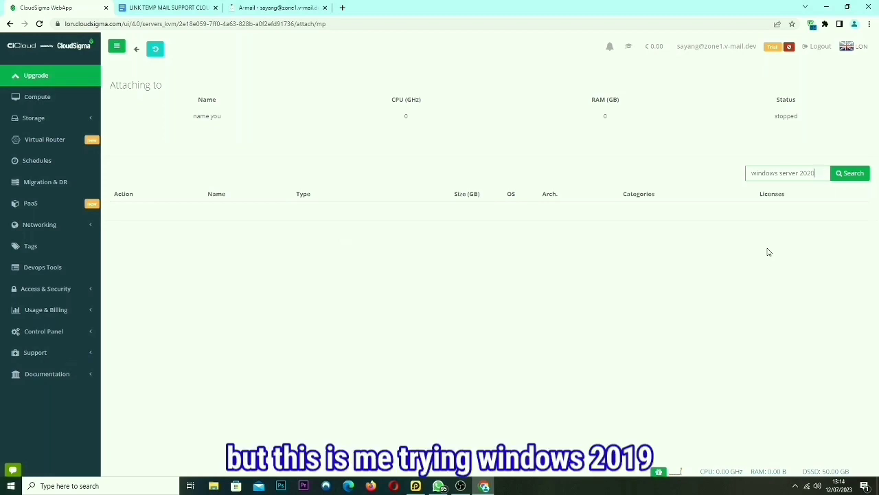
pyautogui.press('BackSpace')
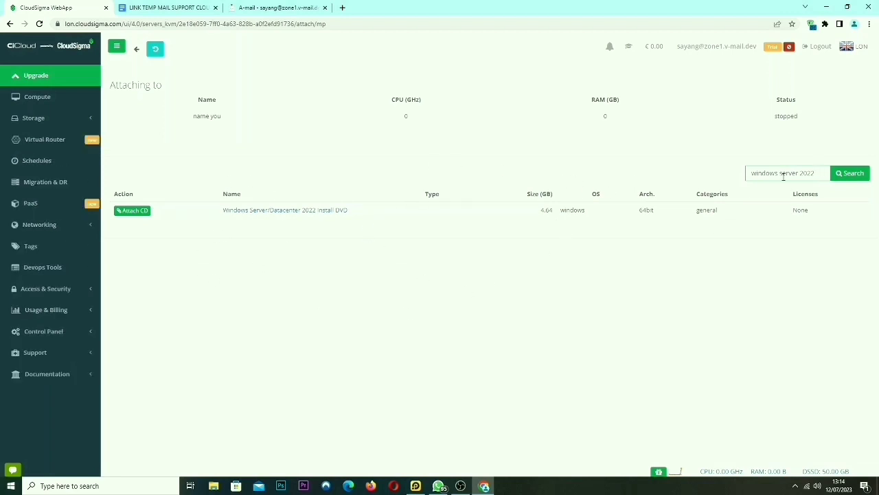
pyautogui.press('BackSpace')
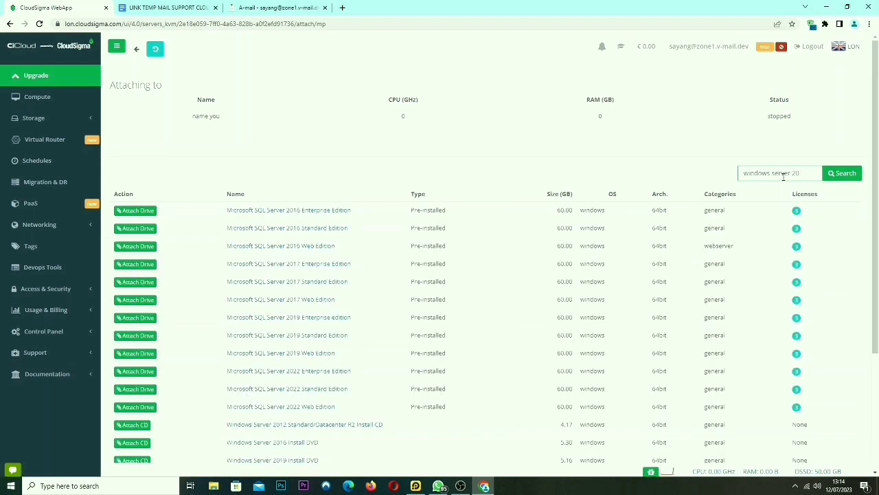
pyautogui.write('16')
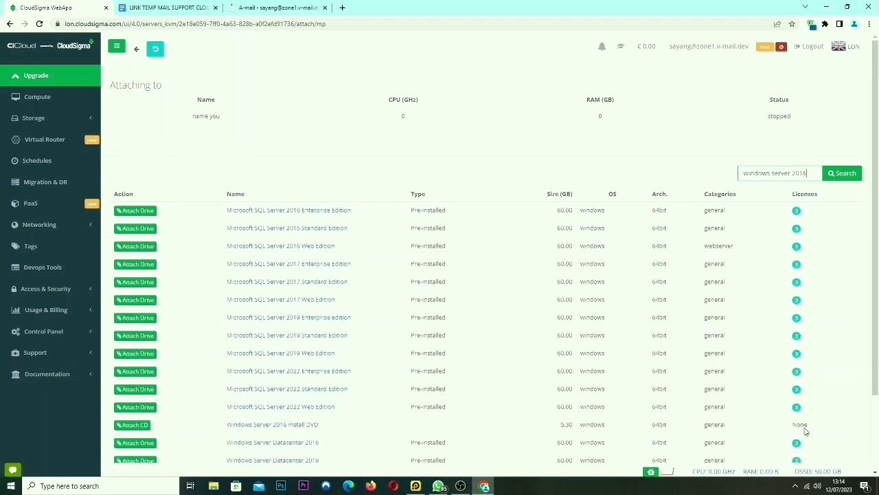
pyautogui.scroll(-2, 659, 349)
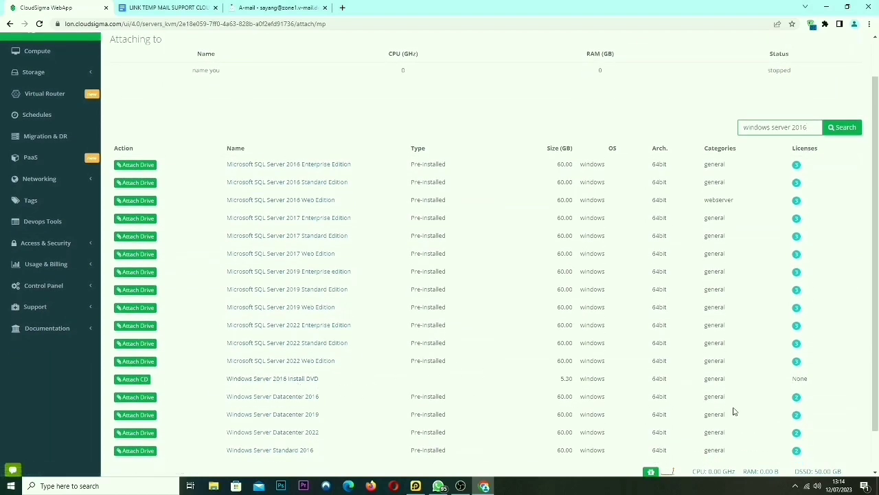
pyautogui.moveTo(824, 382); pyautogui.dragTo(789, 379)
pyautogui.scroll(2, 746, 200)
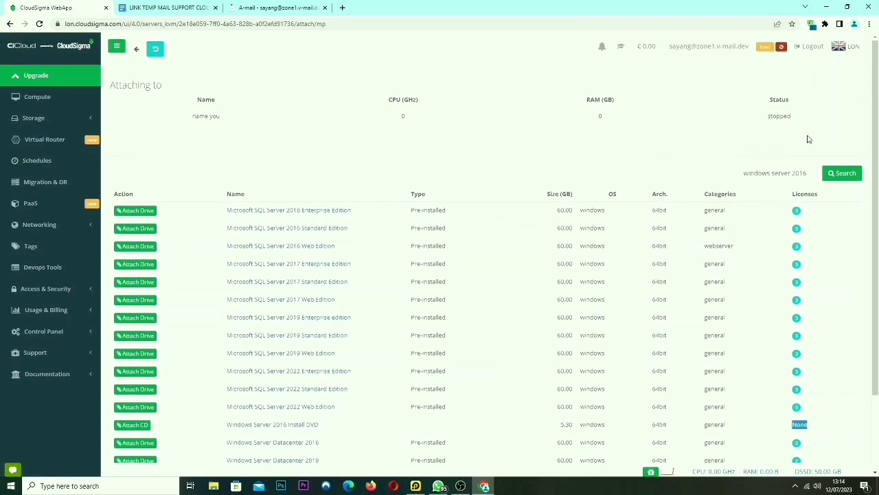
pyautogui.click(811, 174)
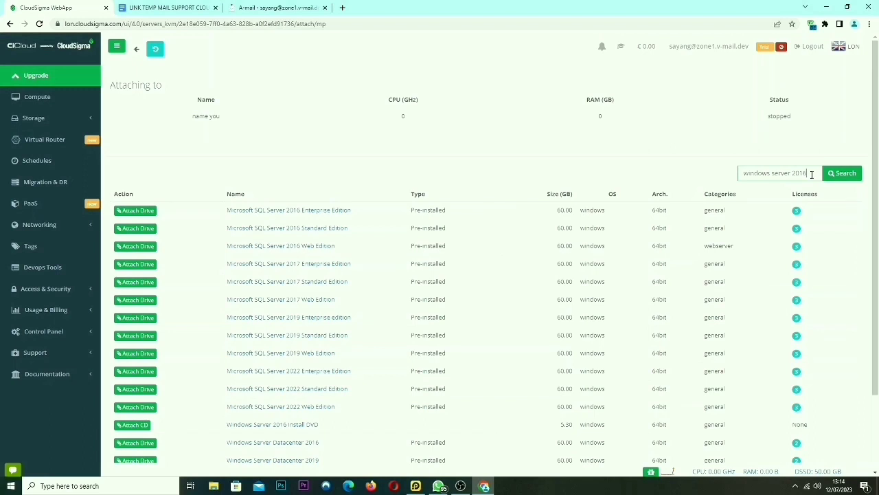
pyautogui.press('BackSpace')
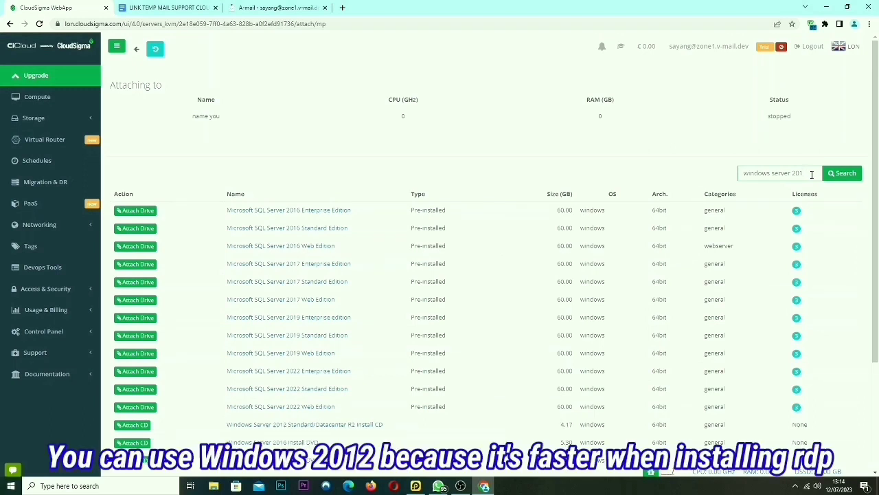
pyautogui.write('9')
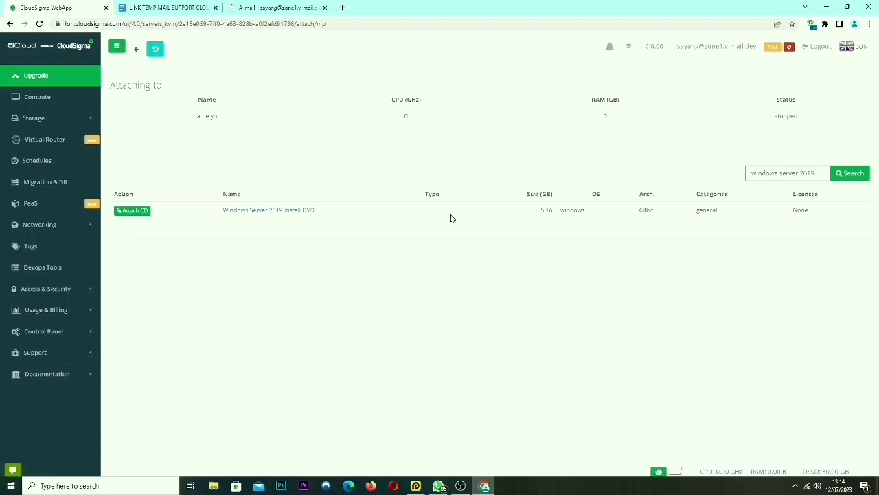
# - Attach the Windows Server 2019 install DVD and switch the hard drive to IDE channel 1
pyautogui.click(132, 210)
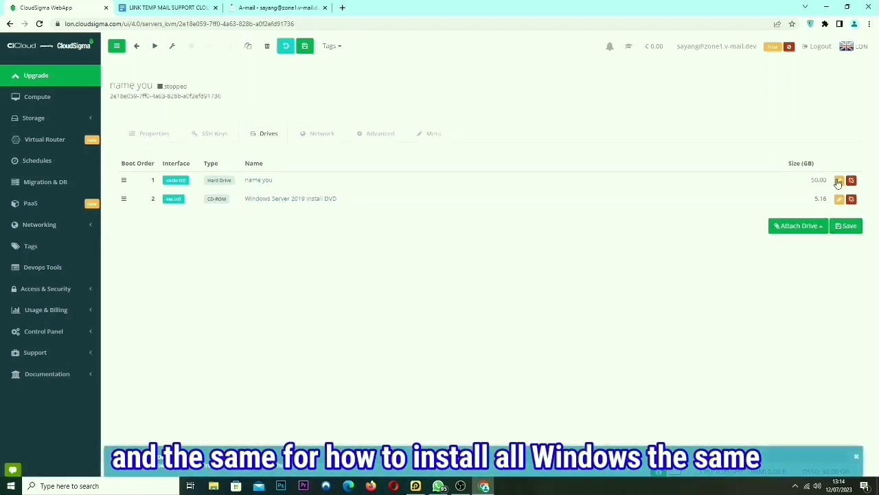
pyautogui.click(840, 179)
pyautogui.click(670, 192)
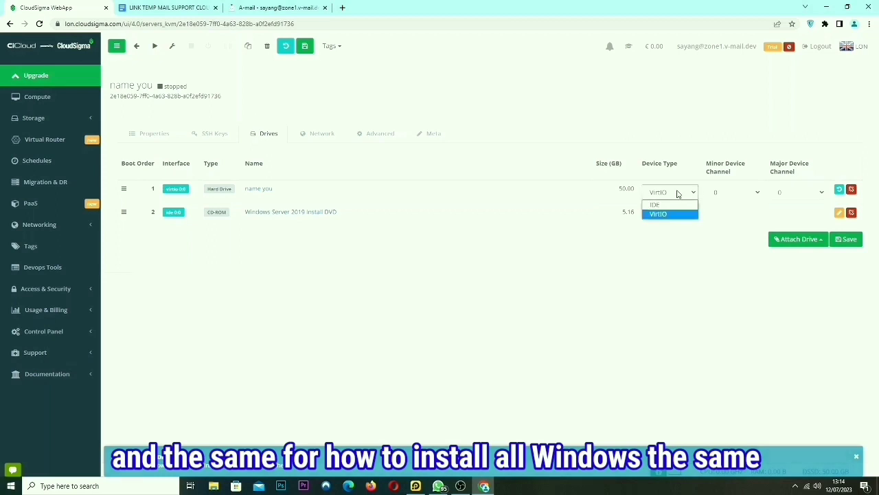
pyautogui.click(660, 204)
pyautogui.click(731, 192)
pyautogui.click(716, 214)
pyautogui.click(853, 238)
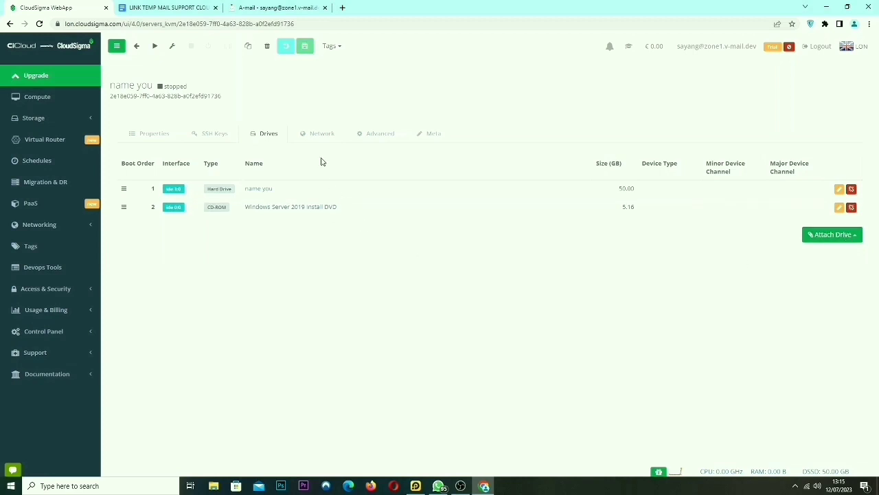
# - Change the server's network card model to Intel PRO/1000
pyautogui.click(313, 137)
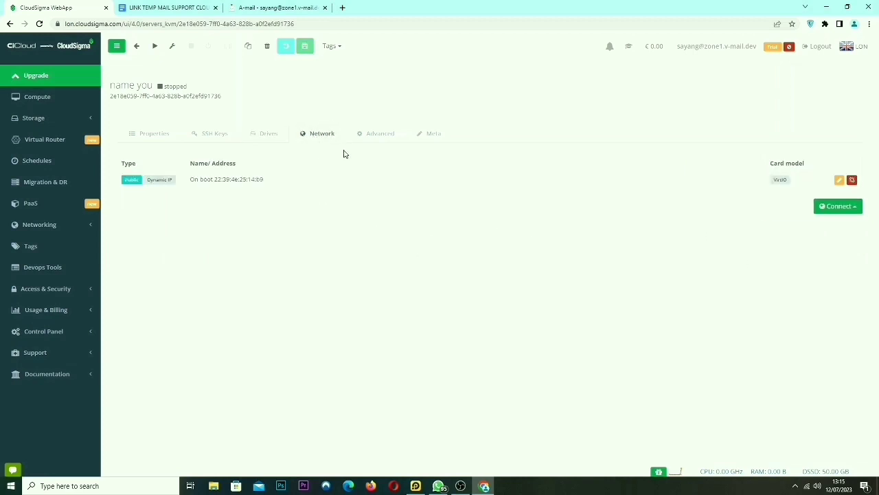
pyautogui.click(840, 181)
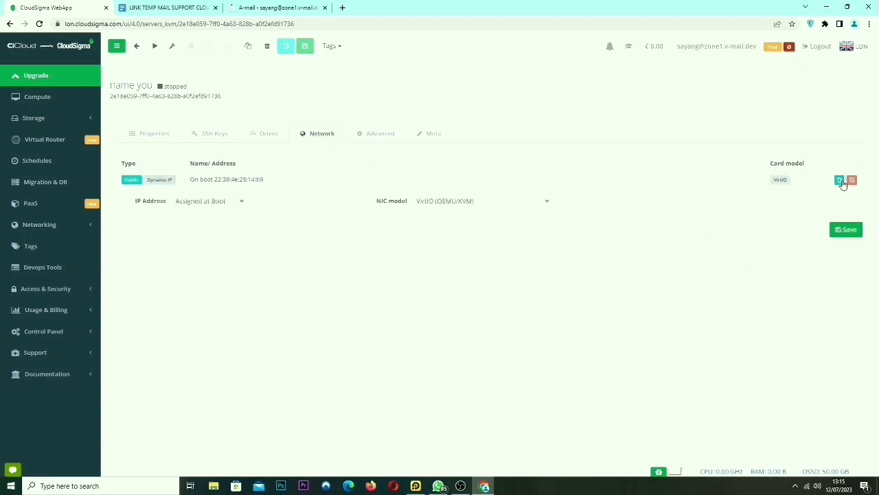
pyautogui.moveTo(375, 202); pyautogui.dragTo(444, 203)
pyautogui.click(454, 199)
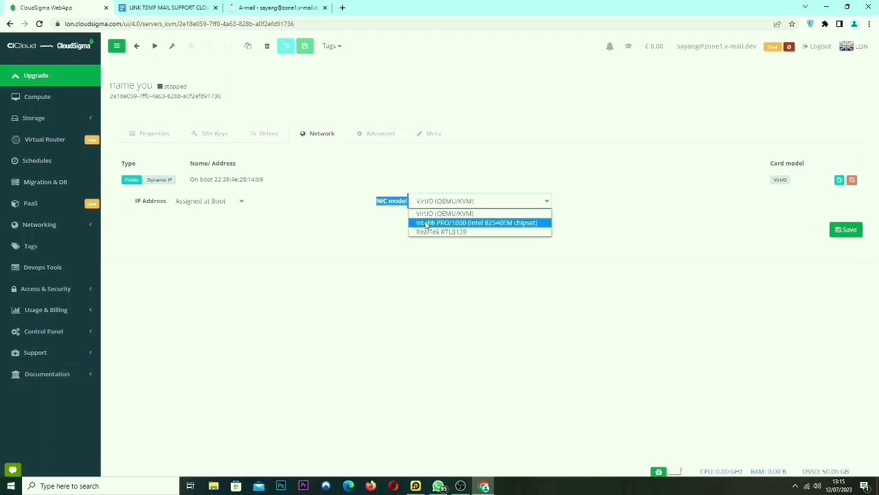
pyautogui.click(437, 222)
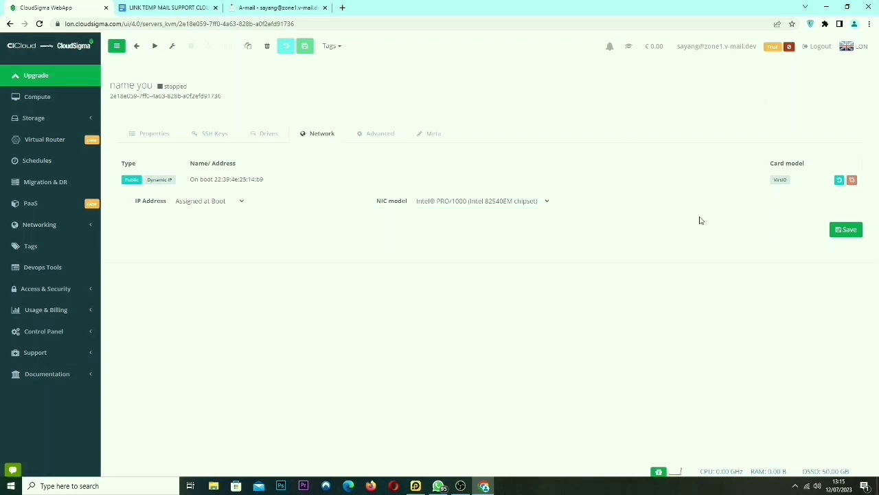
pyautogui.click(848, 229)
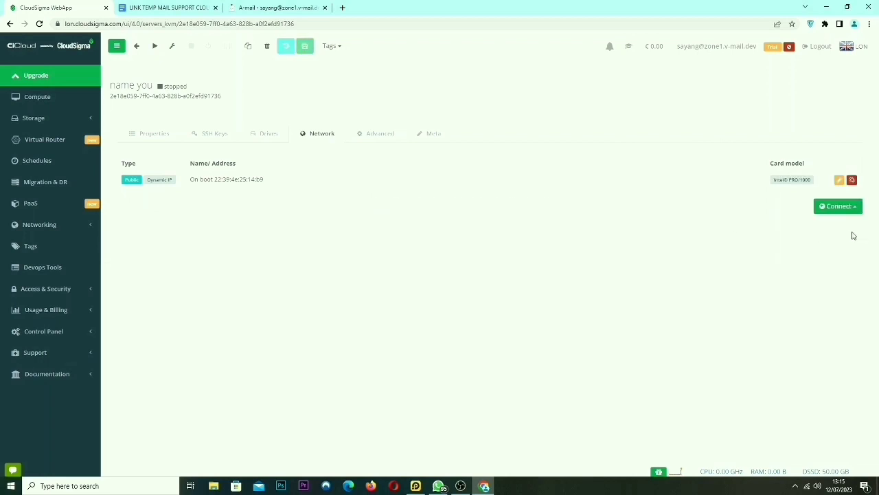
# - Save 3 simulated processor cores on the Advanced tab, then start the server
pyautogui.click(388, 133)
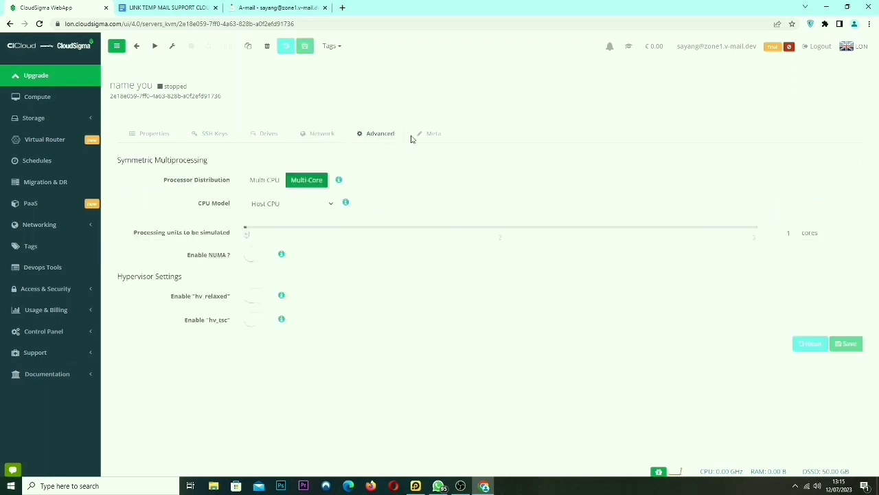
pyautogui.click(787, 232)
pyautogui.write('3')
pyautogui.moveTo(826, 235); pyautogui.dragTo(802, 240)
pyautogui.click(852, 351)
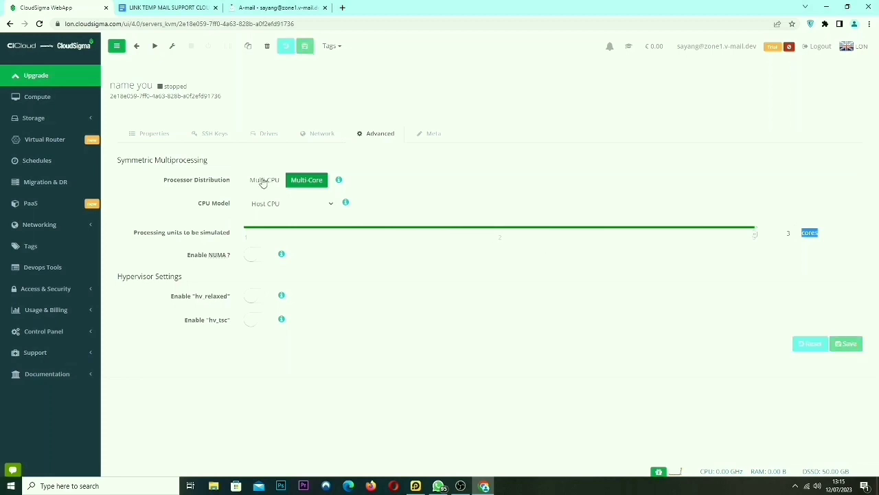
pyautogui.click(153, 134)
pyautogui.click(154, 47)
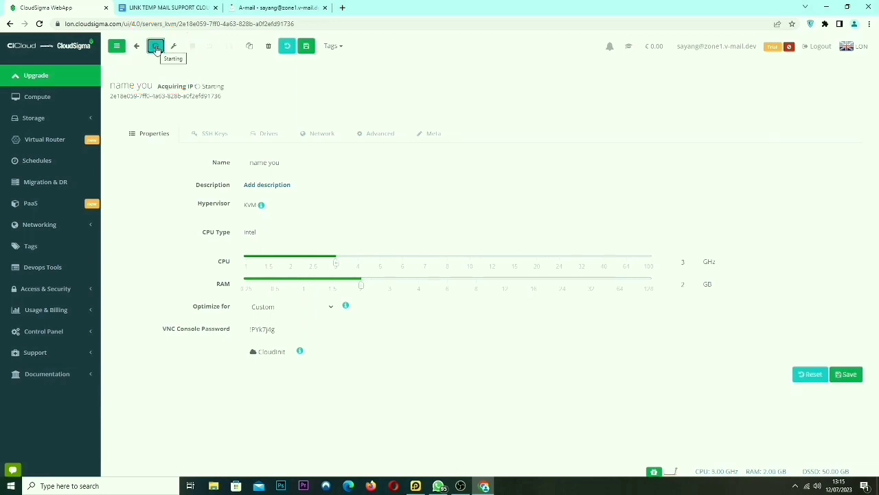
# - Enable the VNC tunnel and open the noVNC console showing Windows Server 2019 Setup
pyautogui.moveTo(158, 88); pyautogui.dragTo(197, 88)
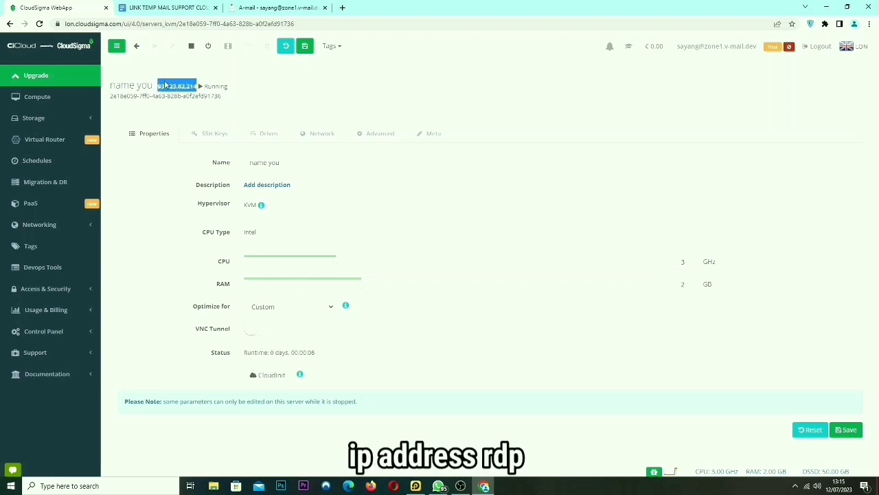
pyautogui.click(197, 332)
pyautogui.moveTo(197, 332); pyautogui.dragTo(236, 336)
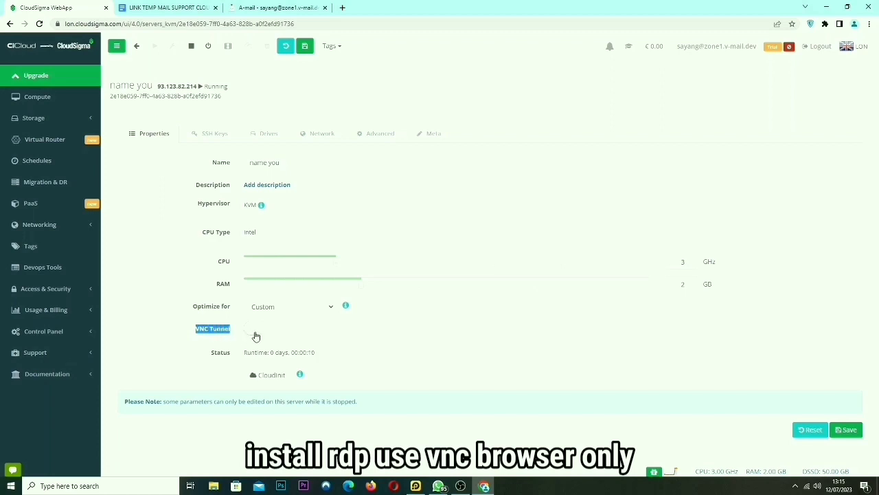
pyautogui.click(253, 335)
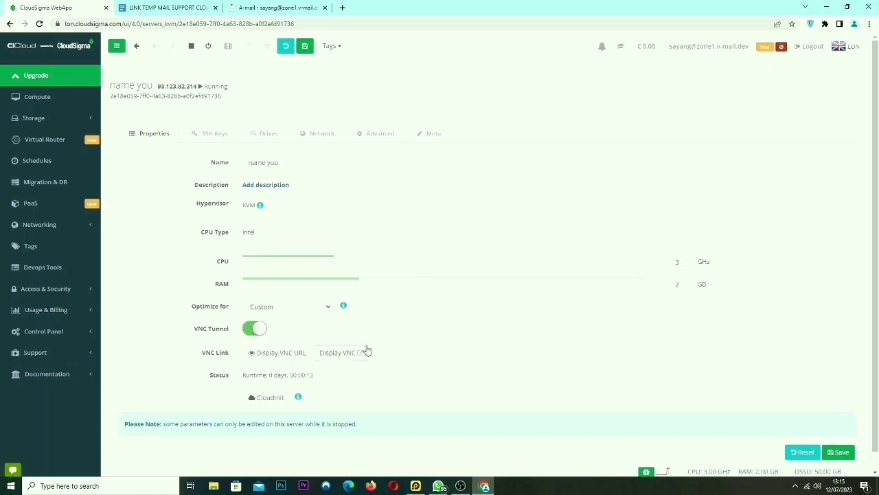
pyautogui.click(331, 354)
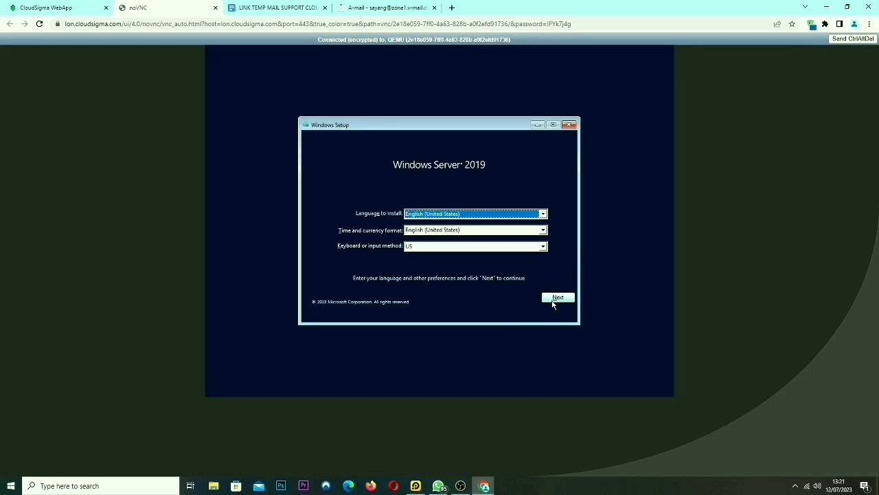
# - Begin installation with default language, choose Datacenter (Desktop Experience), and accept the license terms
pyautogui.click(557, 299)
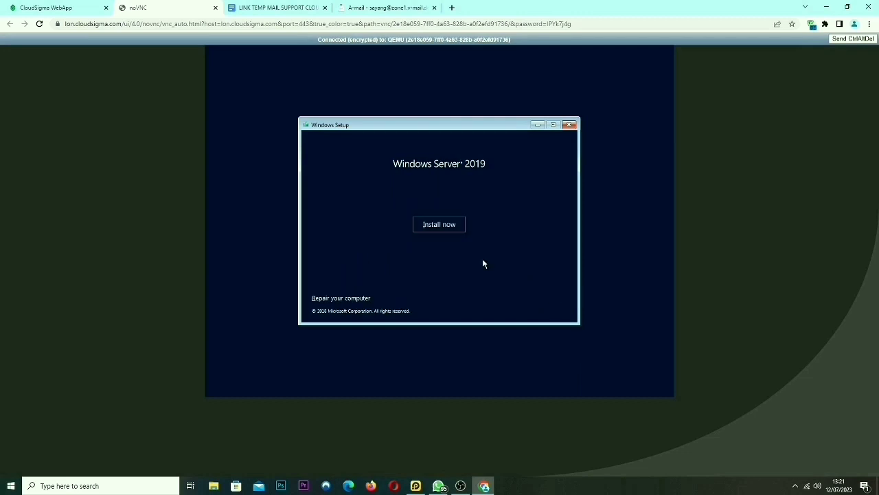
pyautogui.click(443, 226)
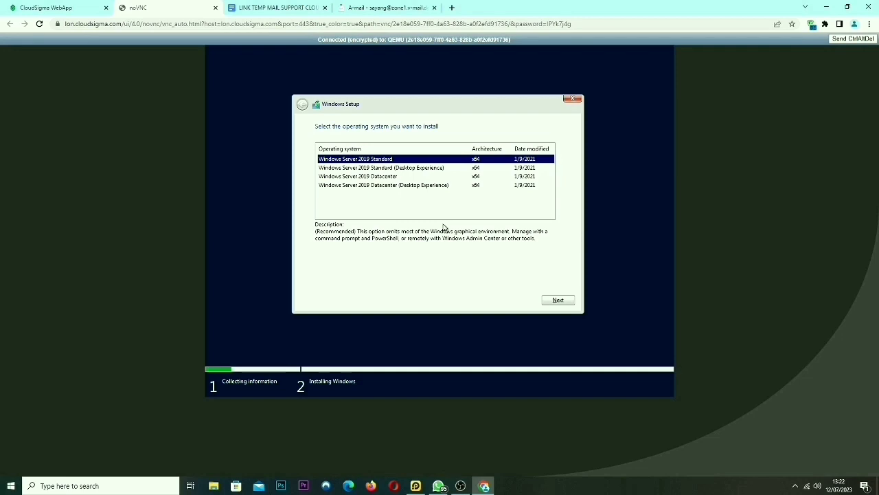
pyautogui.click(399, 187)
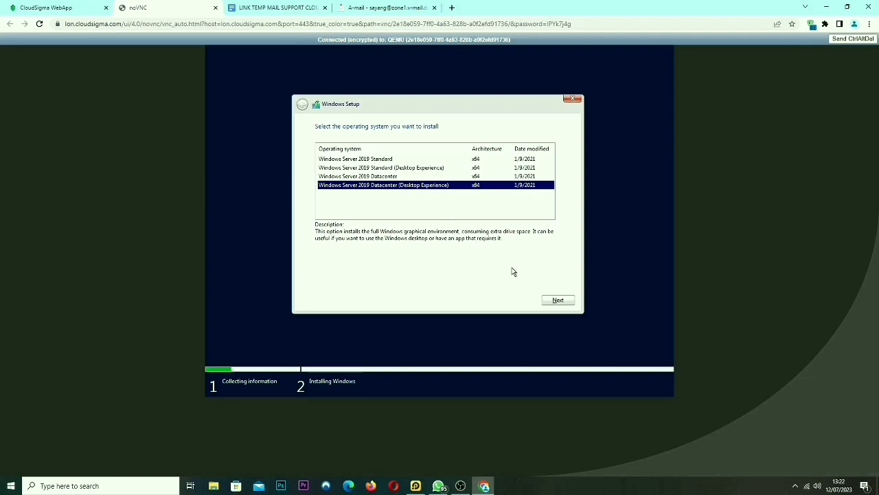
pyautogui.click(562, 300)
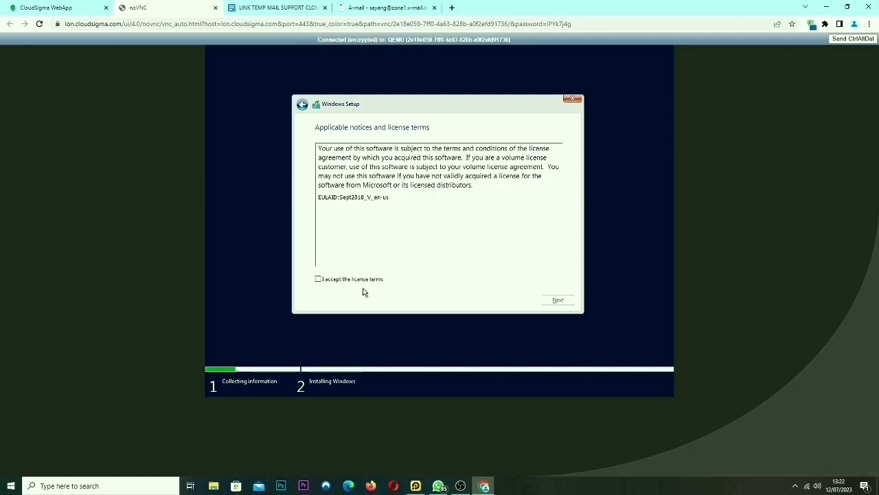
pyautogui.click(349, 280)
pyautogui.click(553, 303)
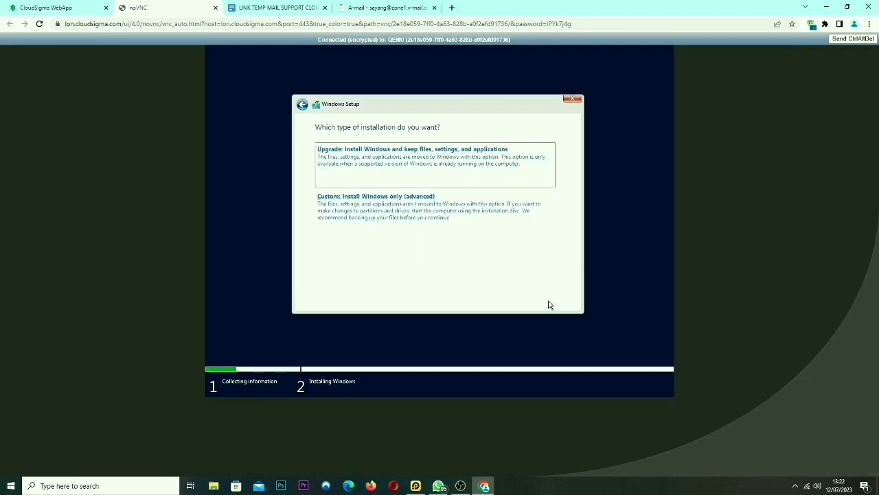
# - Run a custom install onto Drive 0's unallocated space and restart when done
pyautogui.click(481, 224)
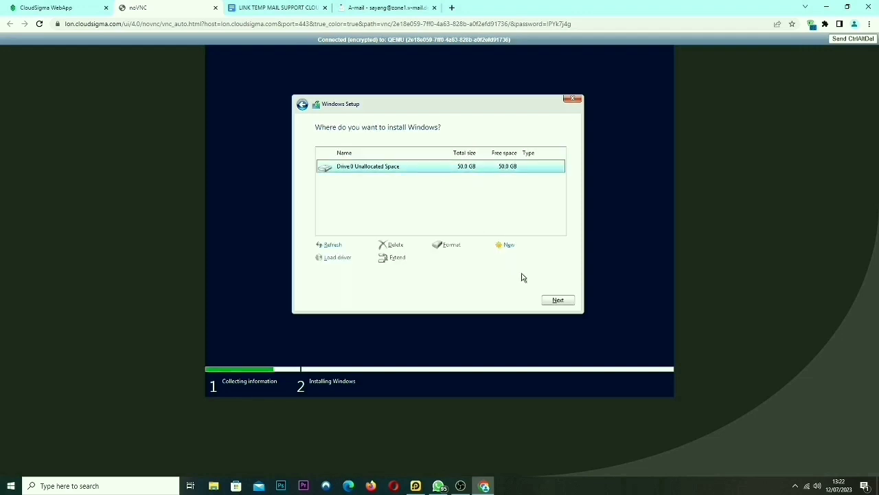
pyautogui.click(556, 300)
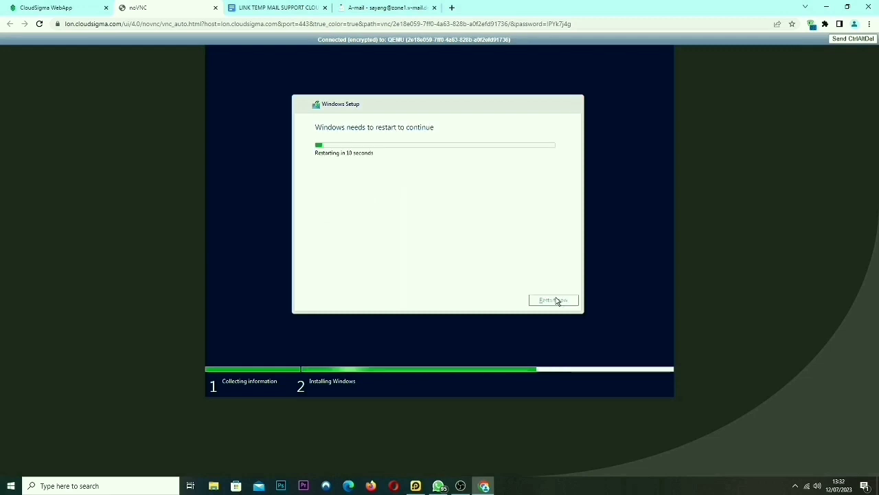
pyautogui.click(556, 301)
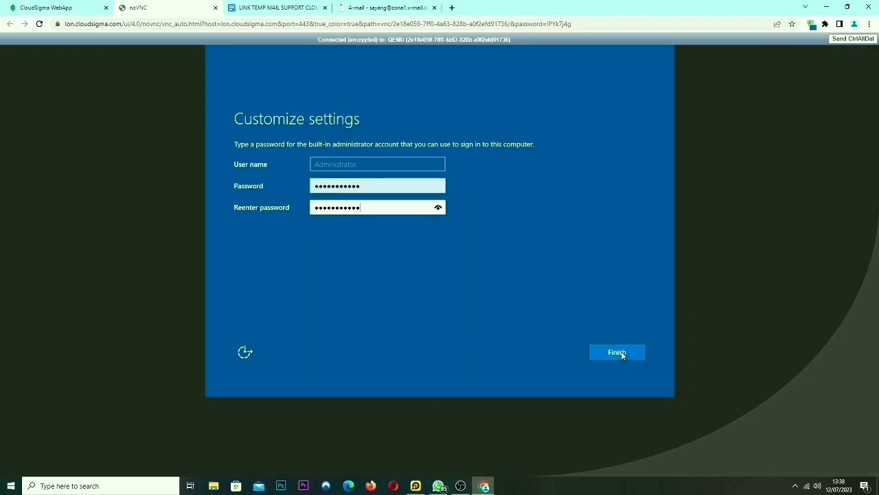
# - Finish the administrator account setup and sign in as Administrator with the pasted password
pyautogui.click(623, 353)
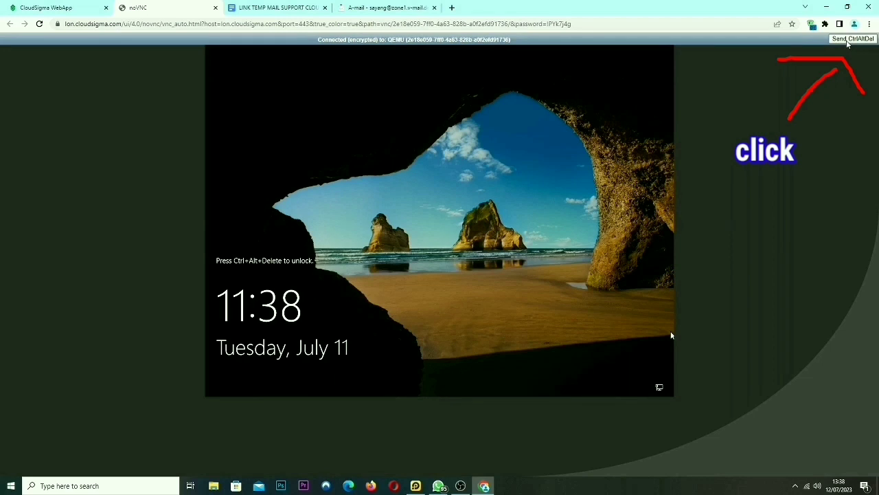
pyautogui.click(849, 43)
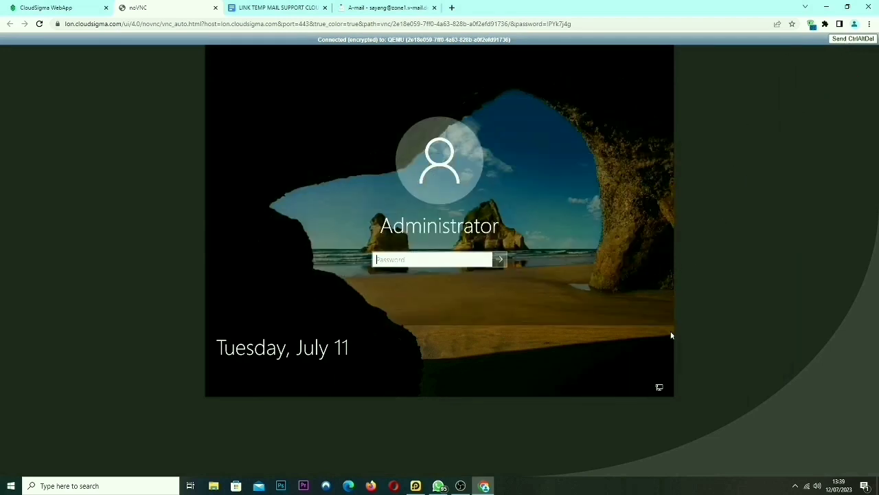
pyautogui.hotkey('ctrl', 'v')
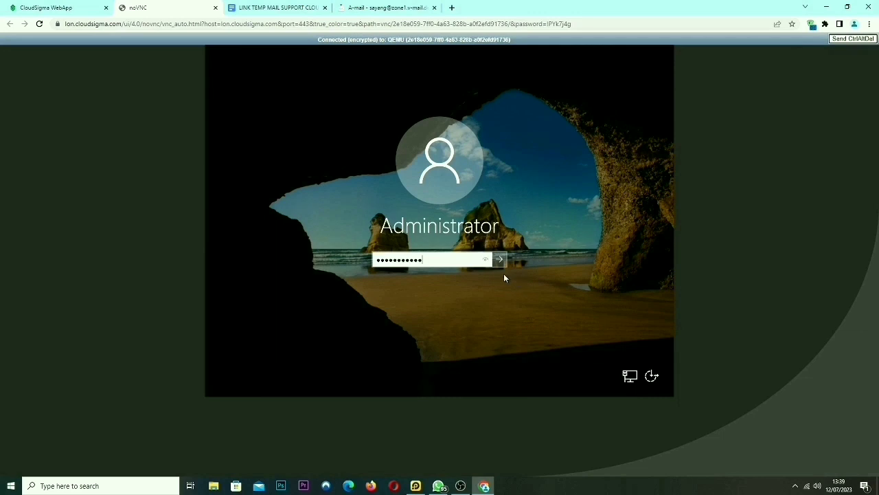
pyautogui.press('Return')
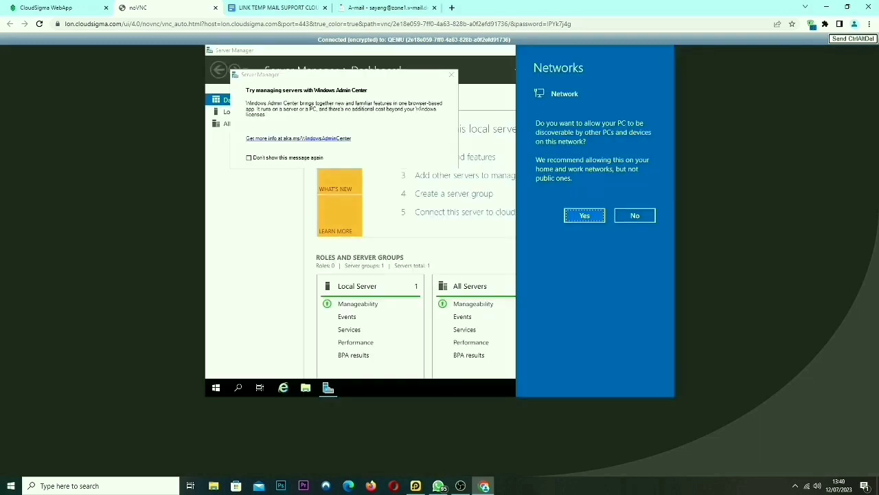
# - Dismiss the startup prompts and allow remote connections via Local Server's Remote Desktop settings
pyautogui.click(450, 79)
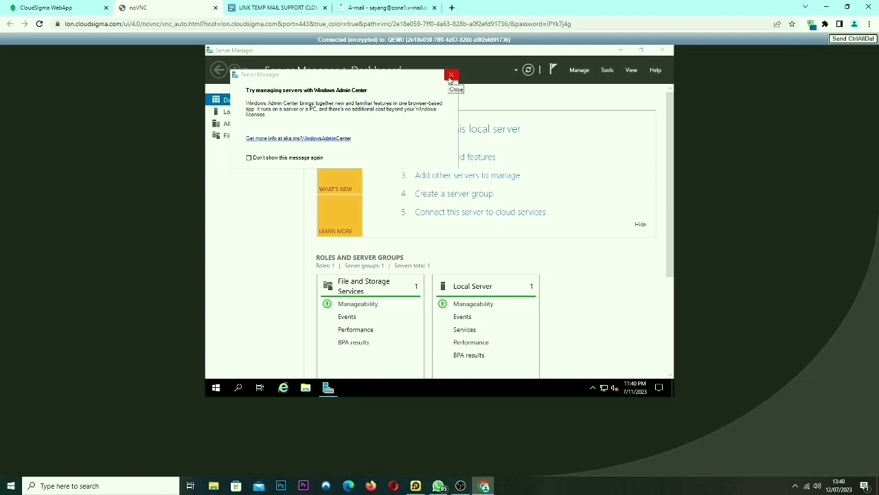
pyautogui.click(450, 77)
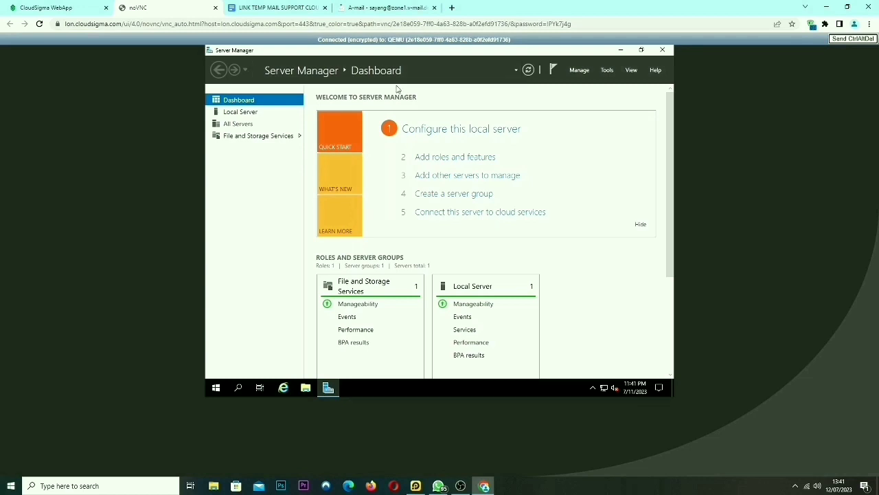
pyautogui.click(272, 112)
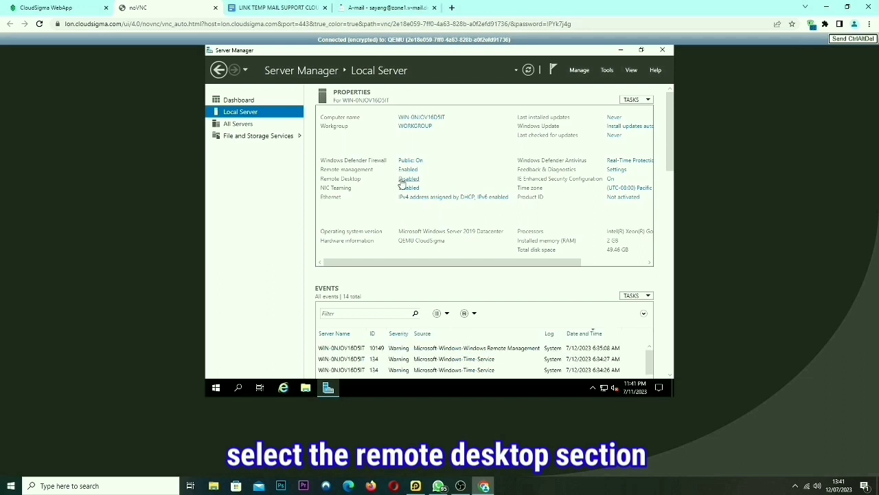
pyautogui.click(401, 180)
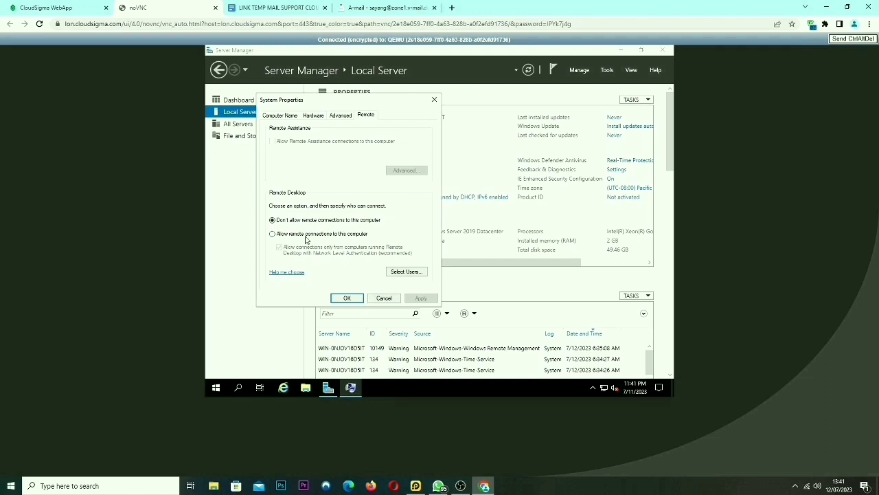
pyautogui.click(307, 237)
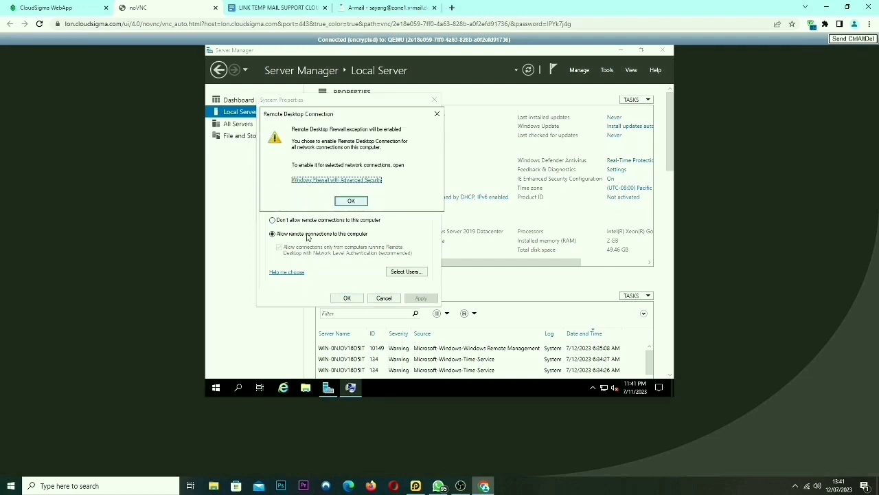
pyautogui.click(346, 201)
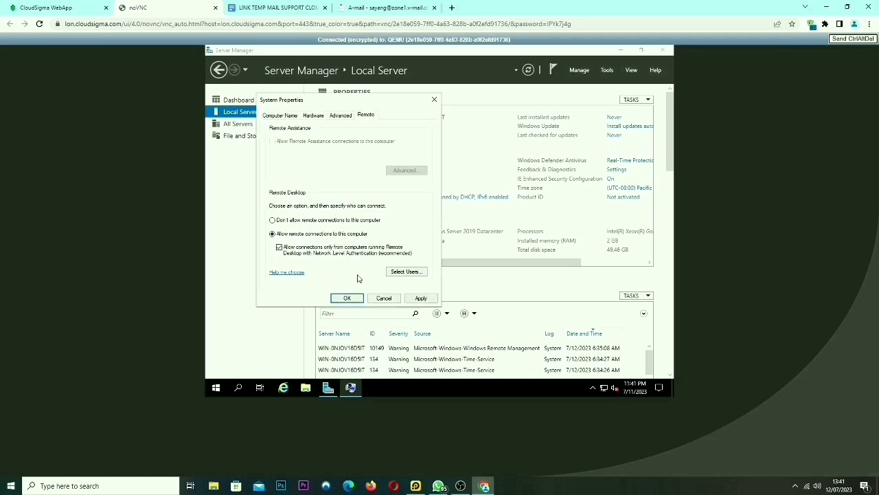
pyautogui.click(421, 298)
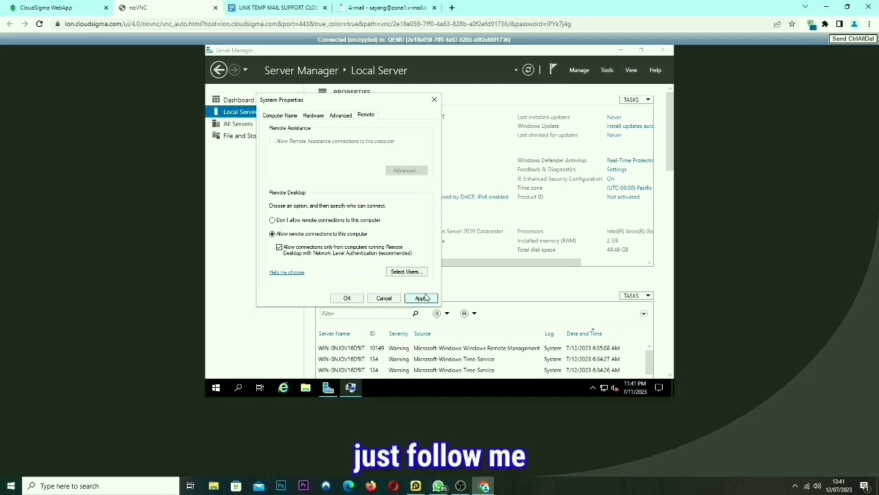
pyautogui.click(347, 299)
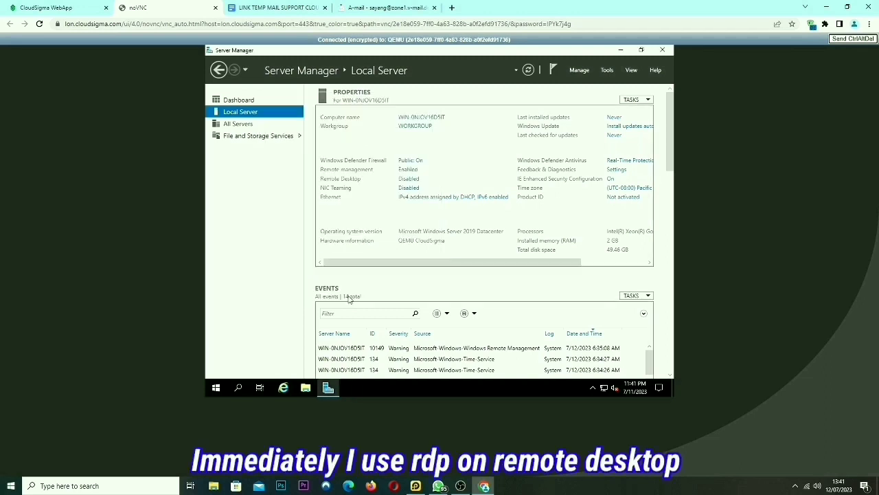
pyautogui.click(63, 8)
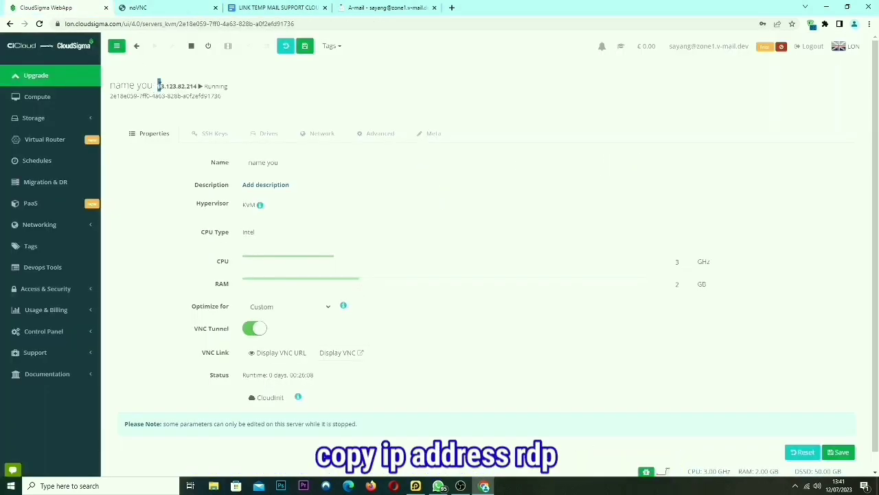
# - Launch Remote Desktop Connection targeting 93.123.82.214 with the user name field shown
pyautogui.moveTo(158, 86); pyautogui.dragTo(199, 86)
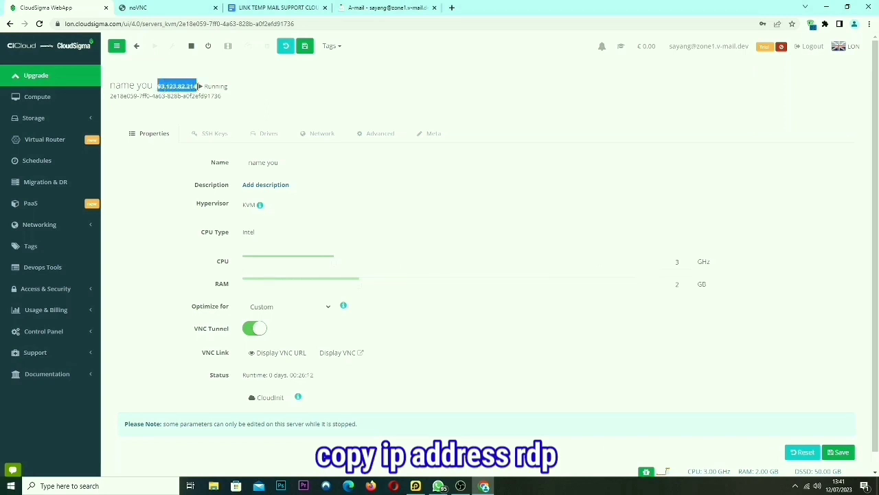
pyautogui.click(110, 481)
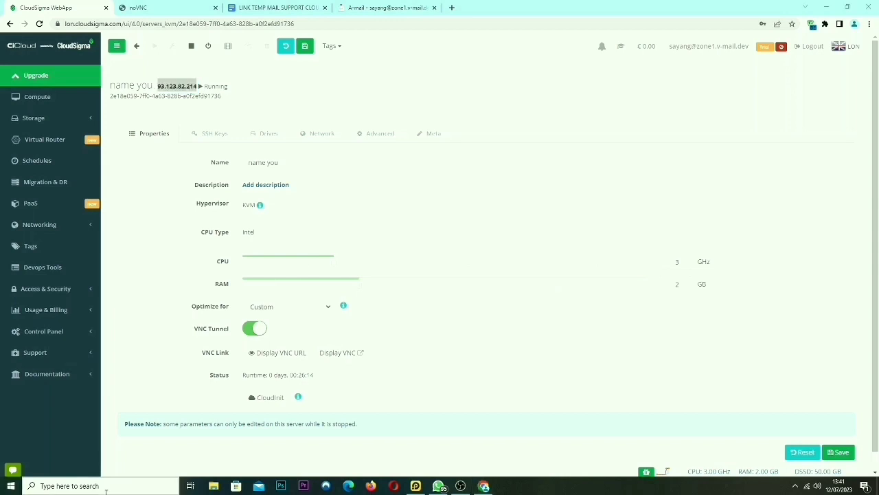
pyautogui.write('remo')
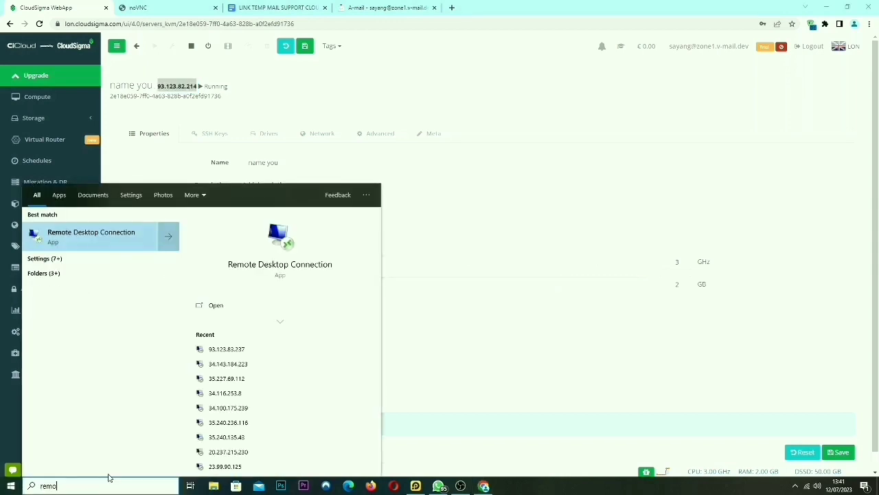
pyautogui.write('t')
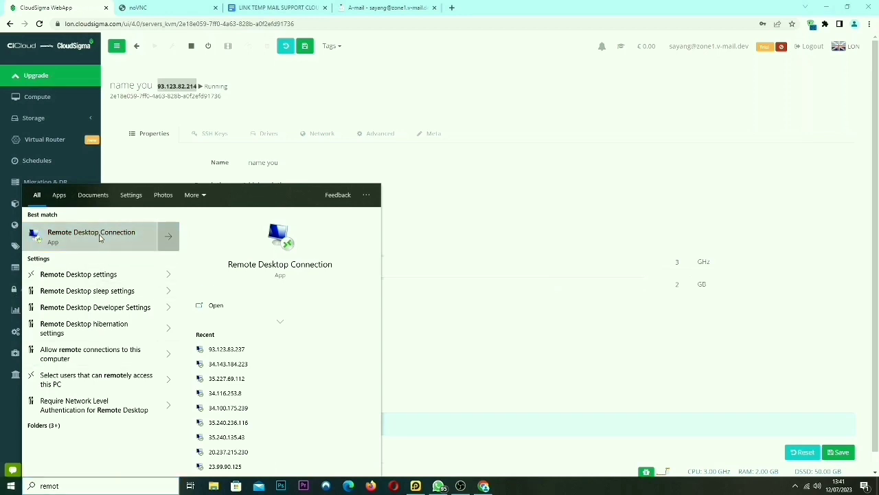
pyautogui.click(100, 237)
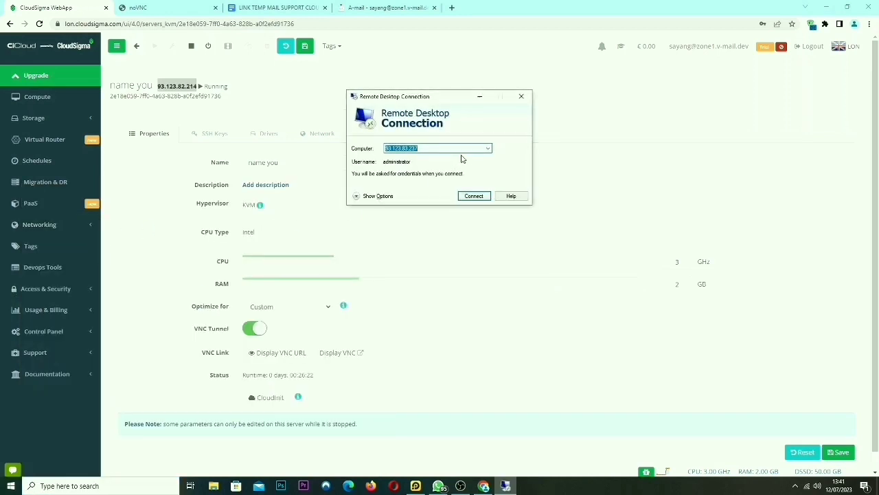
pyautogui.write('93.123.82.214')
pyautogui.click(378, 197)
pyautogui.click(420, 194)
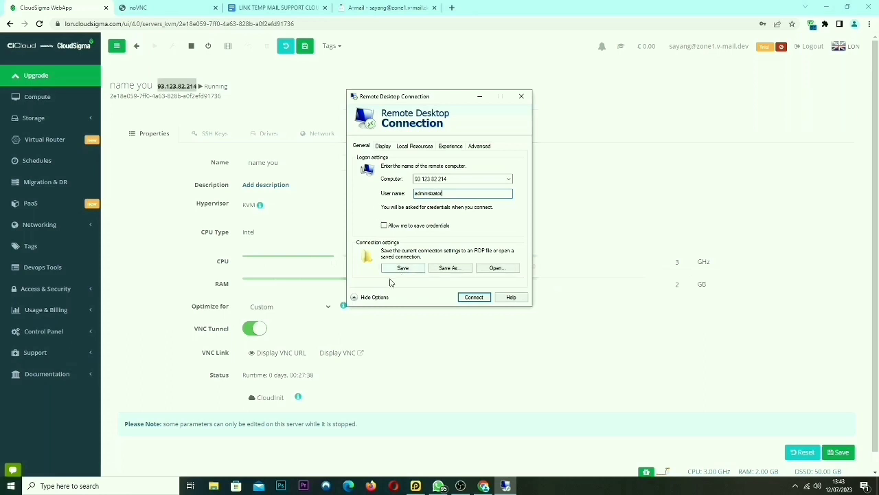
# - Connect to 93.123.82.214 as Administrator, re-entering the password and accepting the certificate
pyautogui.click(375, 297)
pyautogui.click(474, 196)
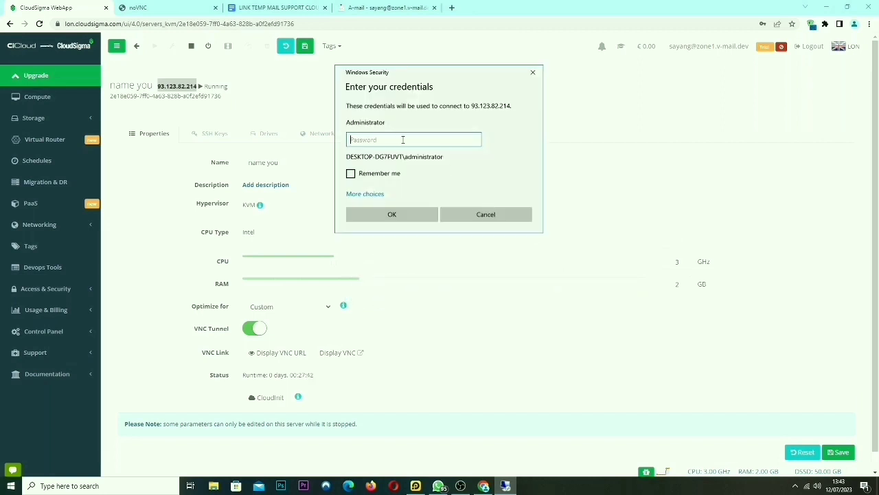
pyautogui.write('••')
pyautogui.click(386, 221)
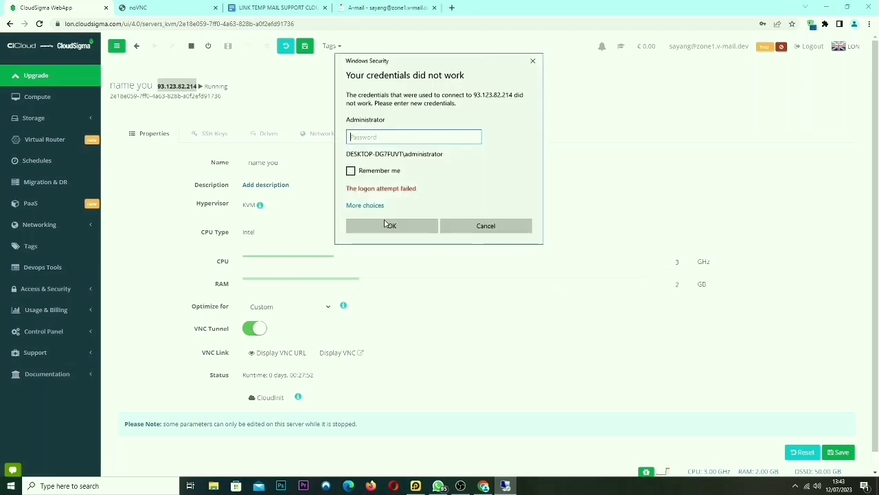
pyautogui.write('••••••••••')
pyautogui.click(387, 224)
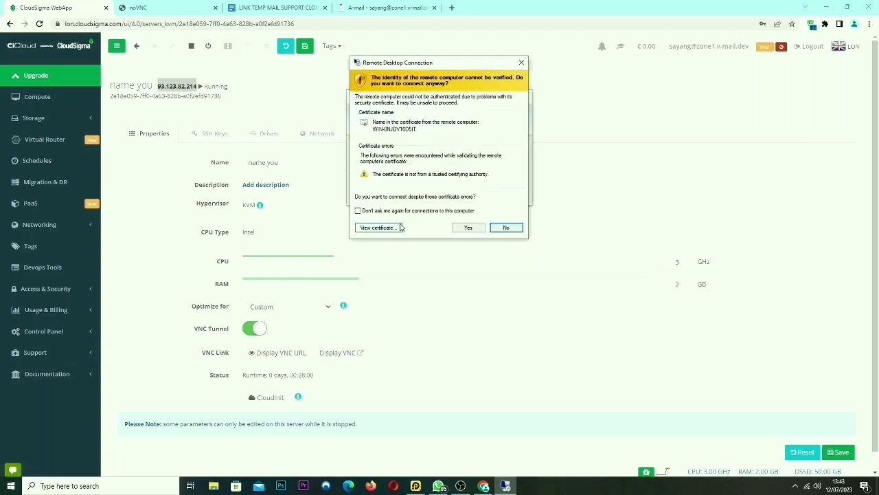
pyautogui.click(476, 229)
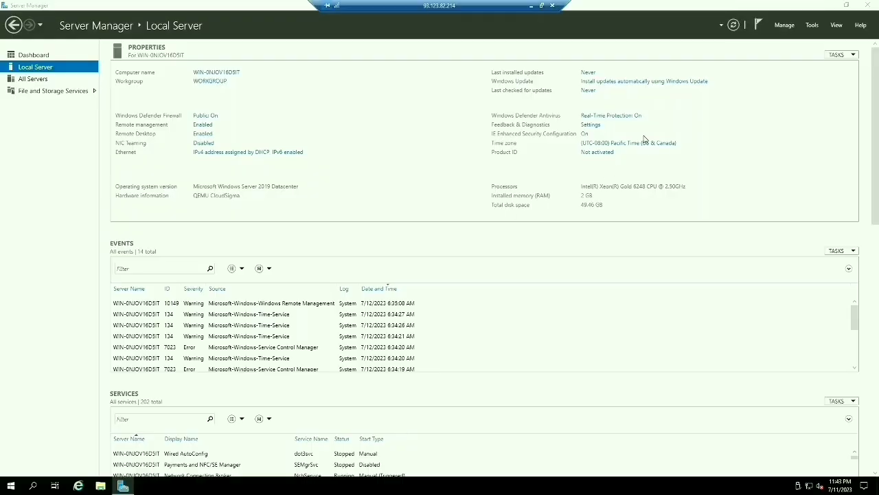
# - Turn IE Enhanced Security Configuration off for administrators and users, then close Server Manager
pyautogui.click(584, 135)
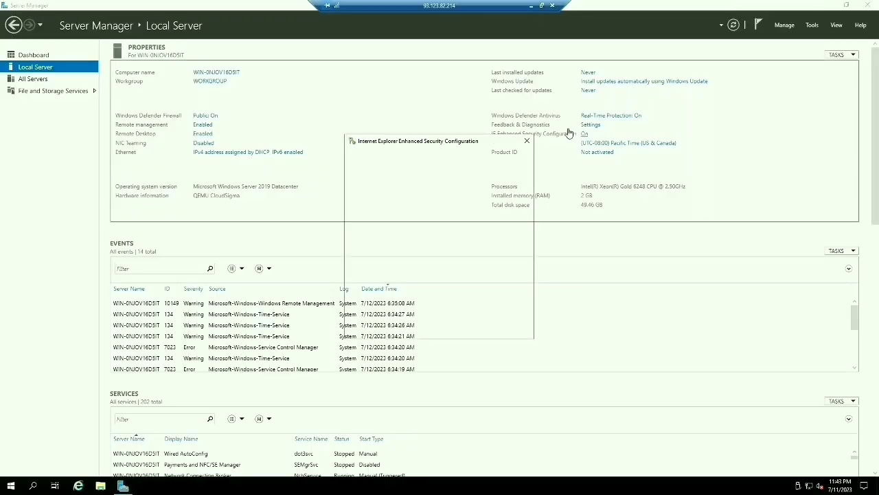
pyautogui.click(380, 230)
pyautogui.click(380, 284)
pyautogui.click(473, 331)
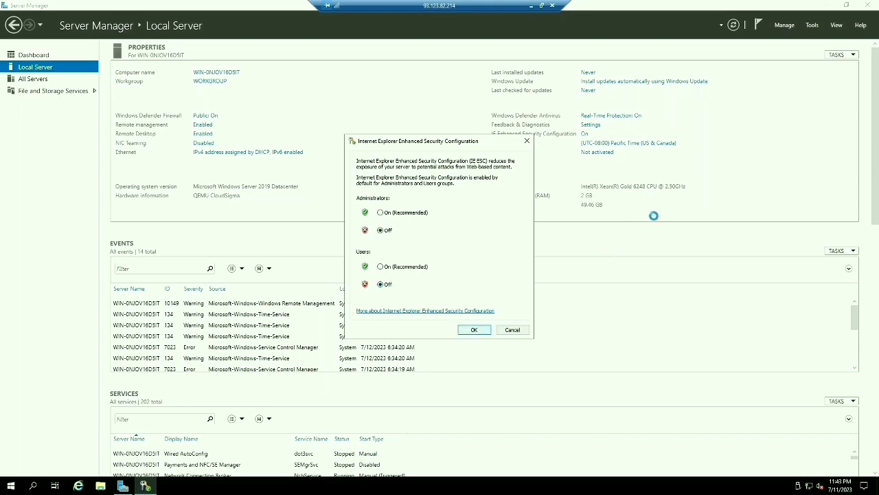
pyautogui.click(869, 5)
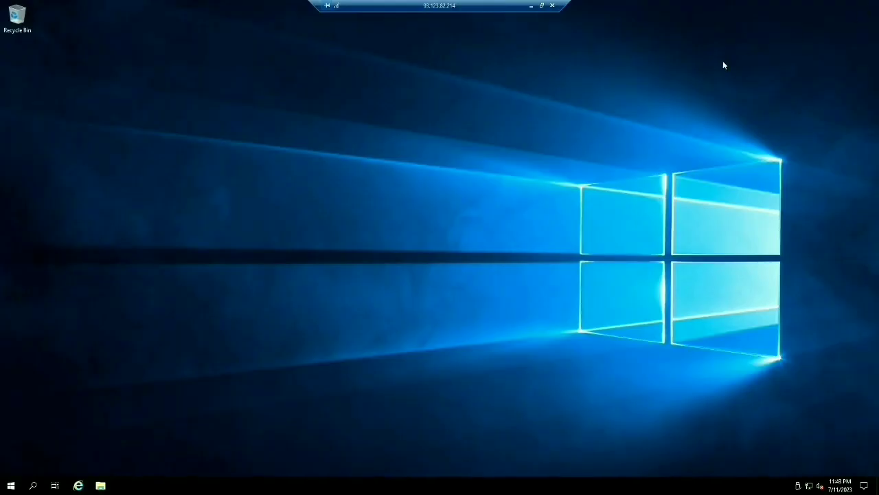
# - View This PC's system properties from File Explorer, then close both windows
pyautogui.click(101, 485)
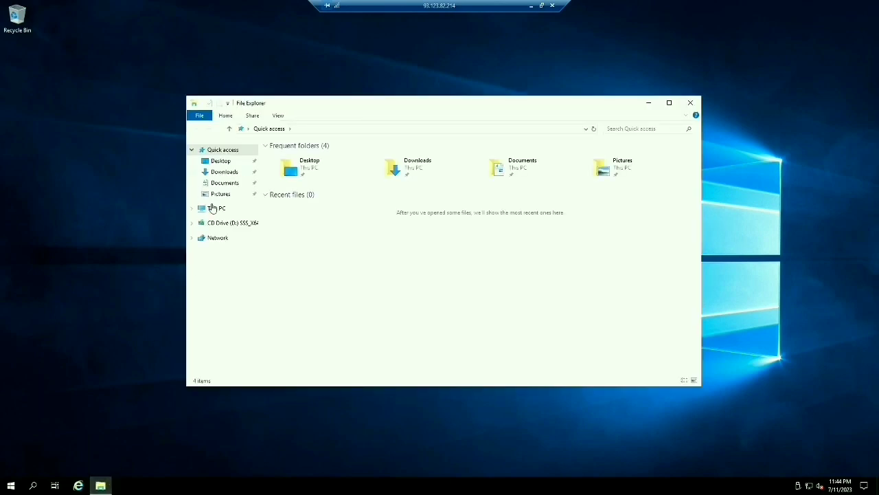
pyautogui.rightClick(220, 208)
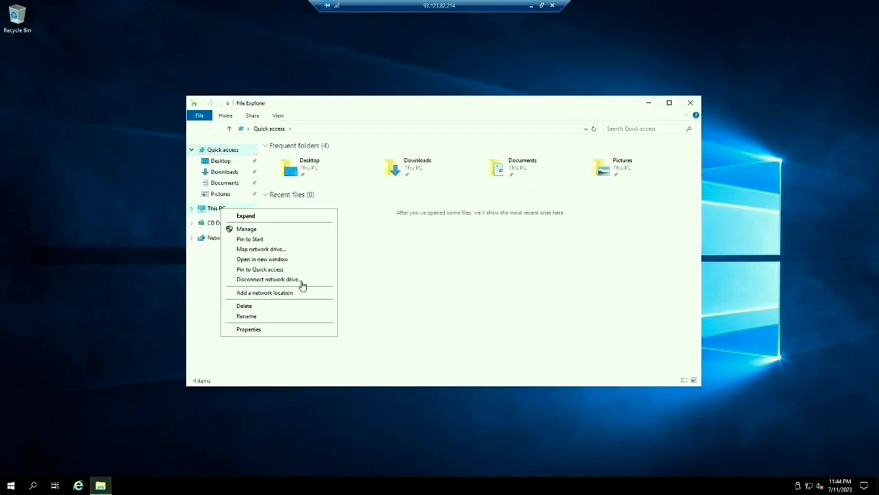
pyautogui.click(251, 334)
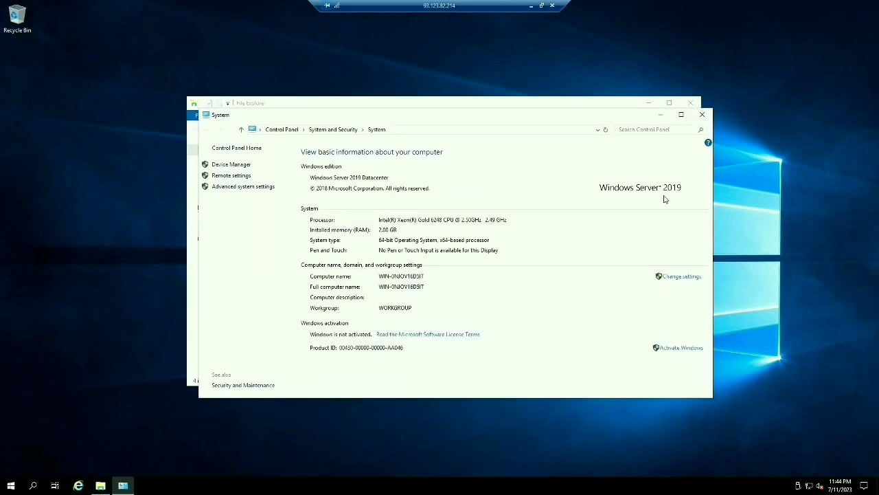
pyautogui.click(702, 114)
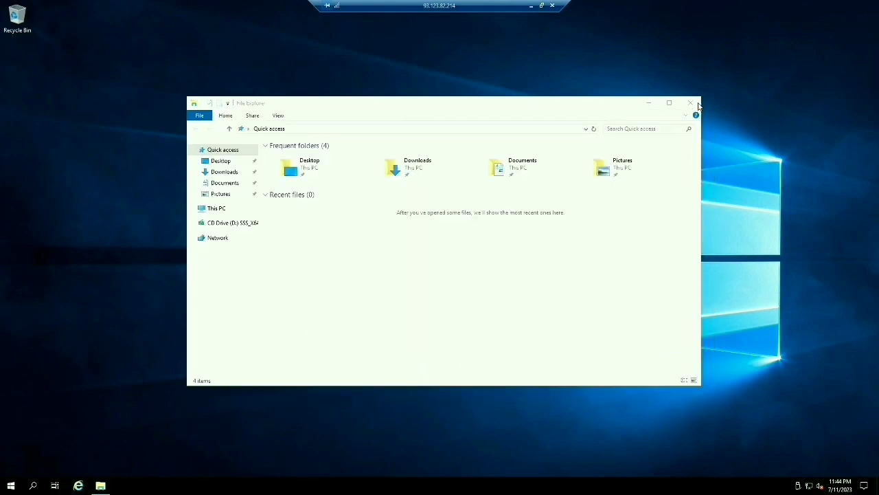
pyautogui.click(691, 102)
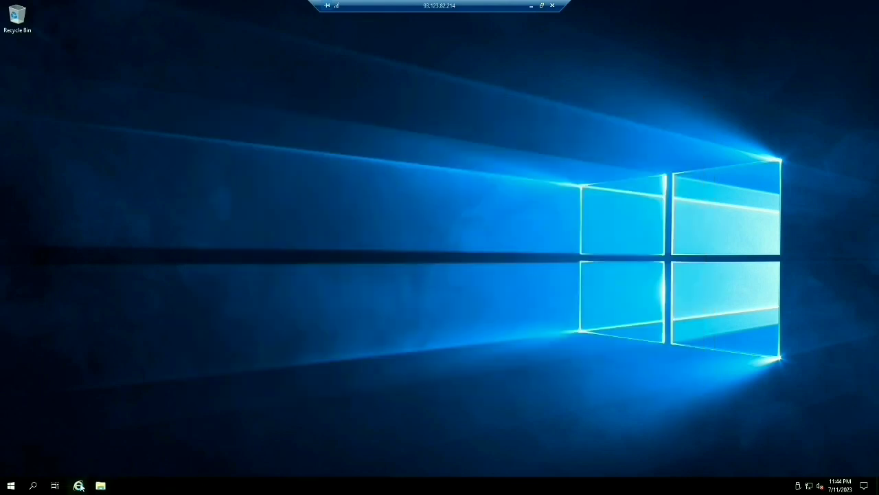
# - Search 'chrome' in Internet Explorer, download Google Chrome, and run ChromeSetup.exe
pyautogui.press('super+1')
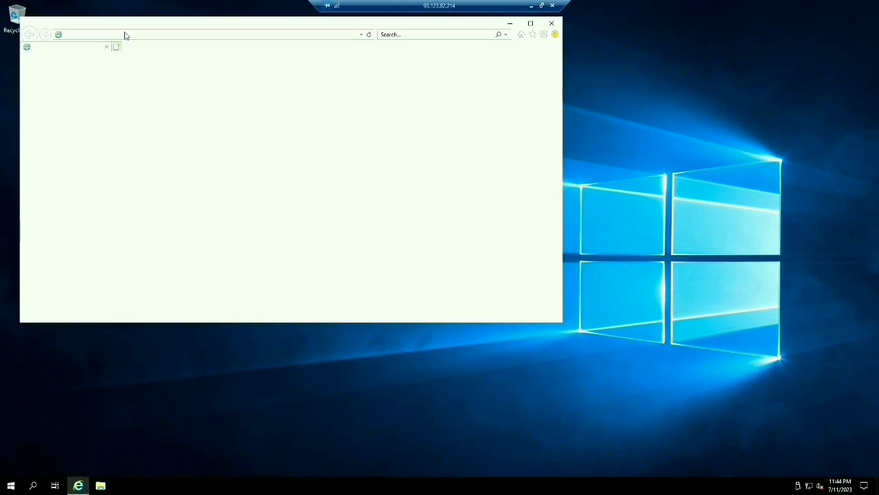
pyautogui.click(364, 245)
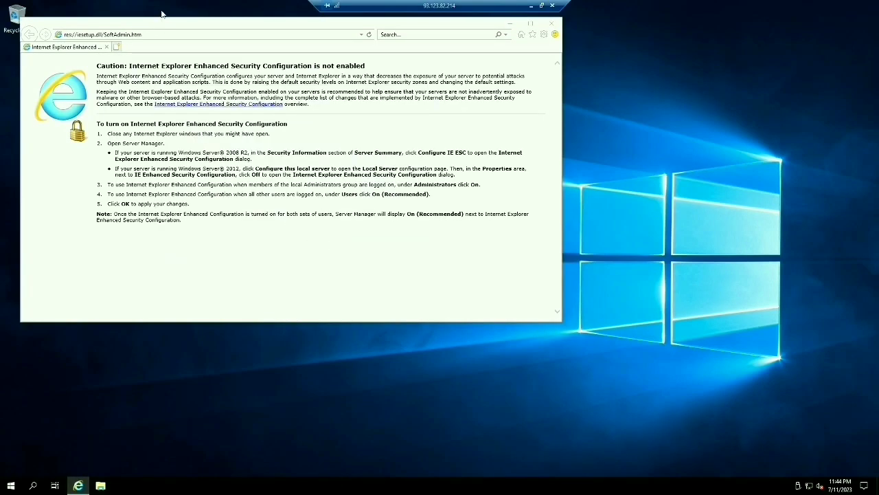
pyautogui.click(175, 34)
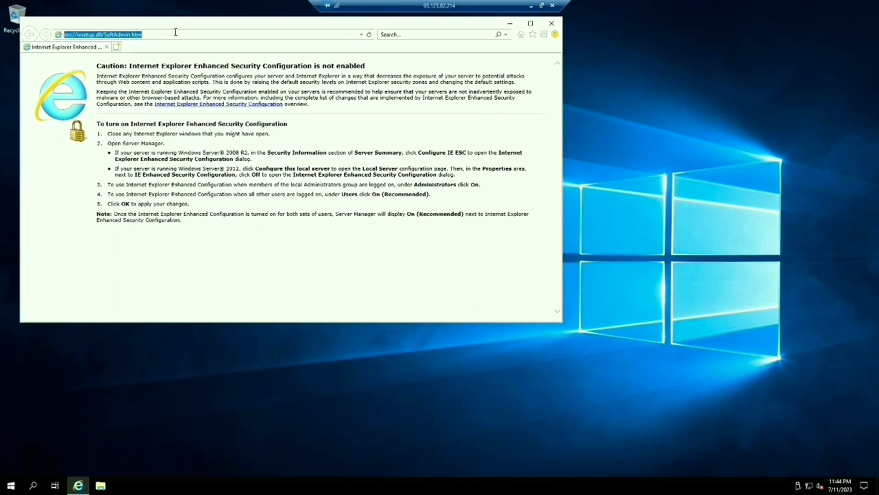
pyautogui.write('chrome')
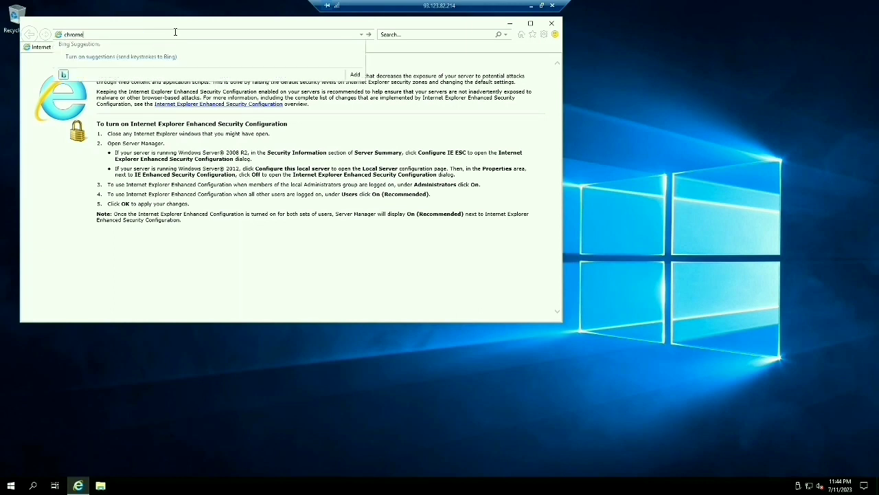
pyautogui.press('Return')
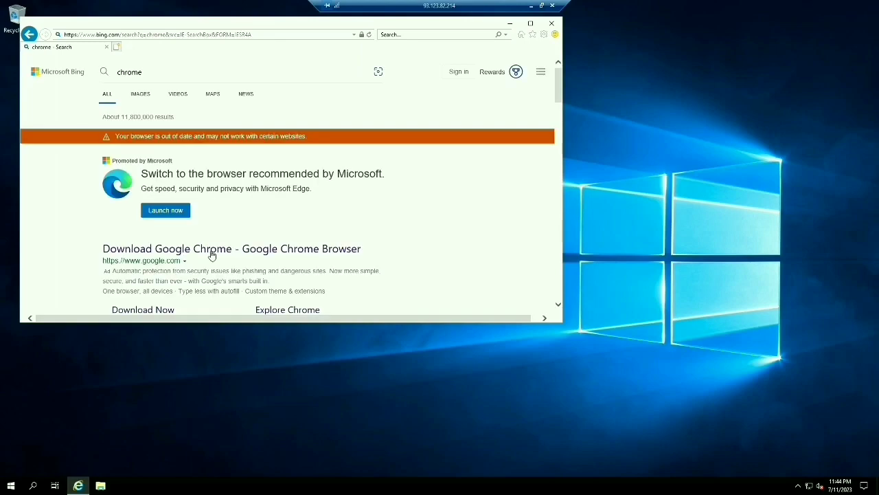
pyautogui.click(215, 249)
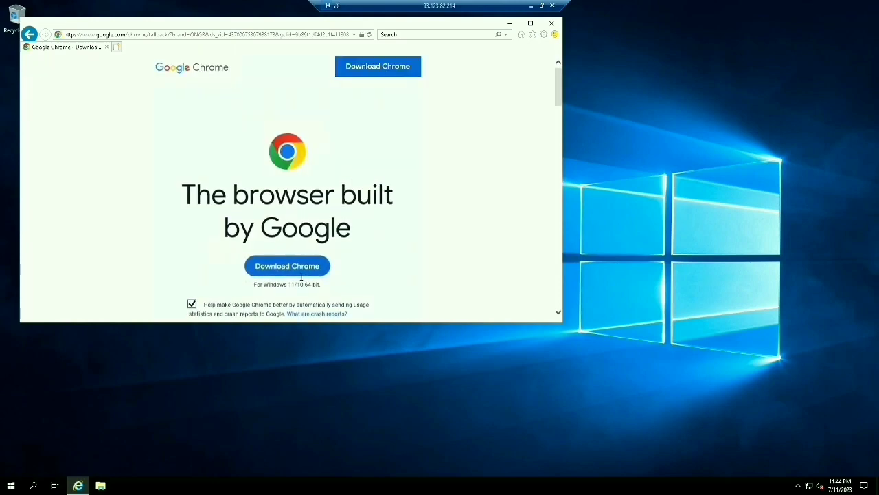
pyautogui.click(300, 276)
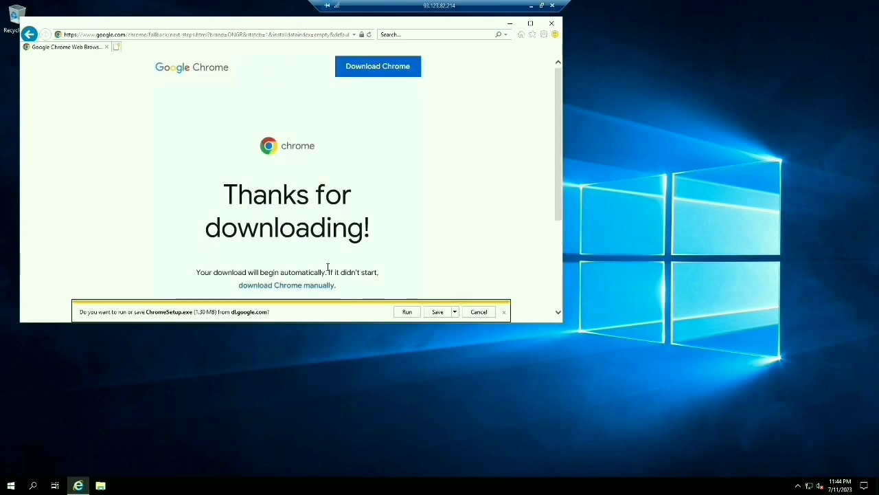
pyautogui.click(406, 312)
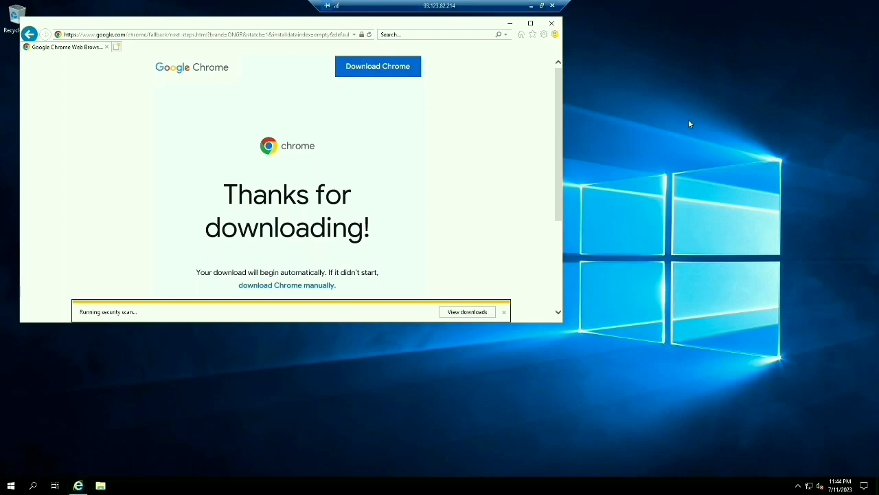
# - Refresh the desktop several times while the installer starts, then close Internet Explorer
pyautogui.rightClick(663, 100)
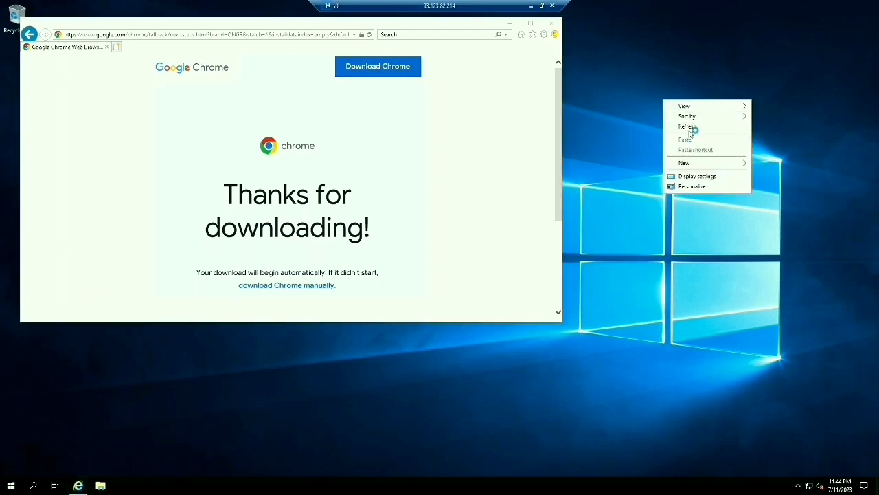
pyautogui.click(690, 130)
pyautogui.rightClick(689, 130)
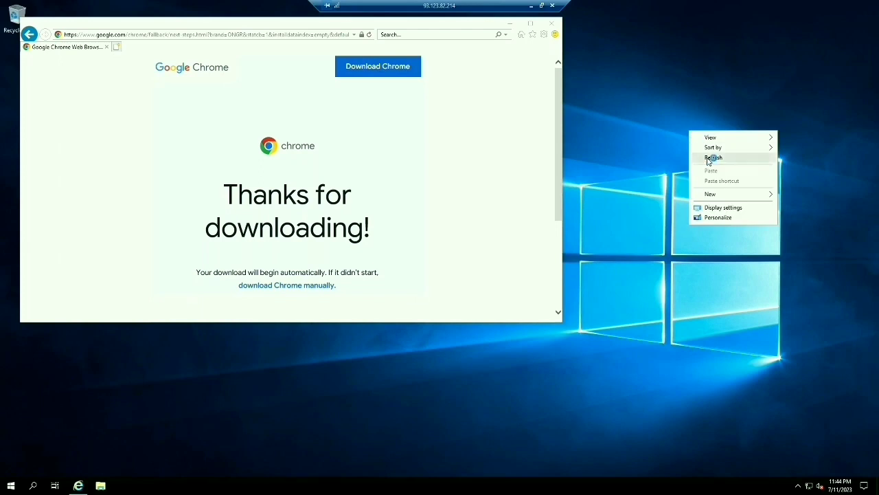
pyautogui.click(708, 161)
pyautogui.rightClick(707, 158)
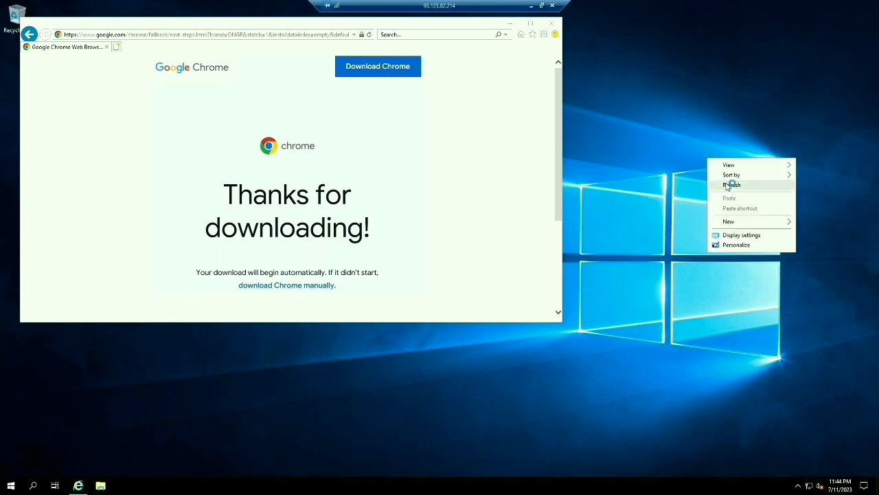
pyautogui.click(728, 186)
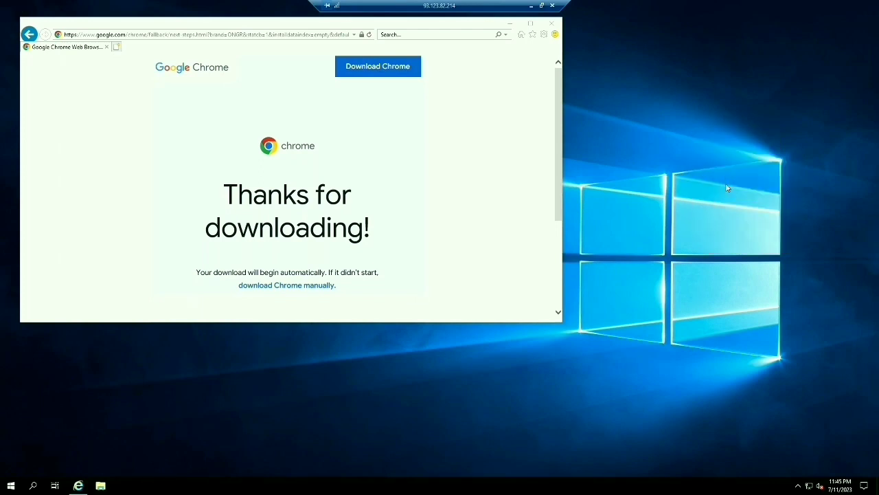
pyautogui.click(550, 24)
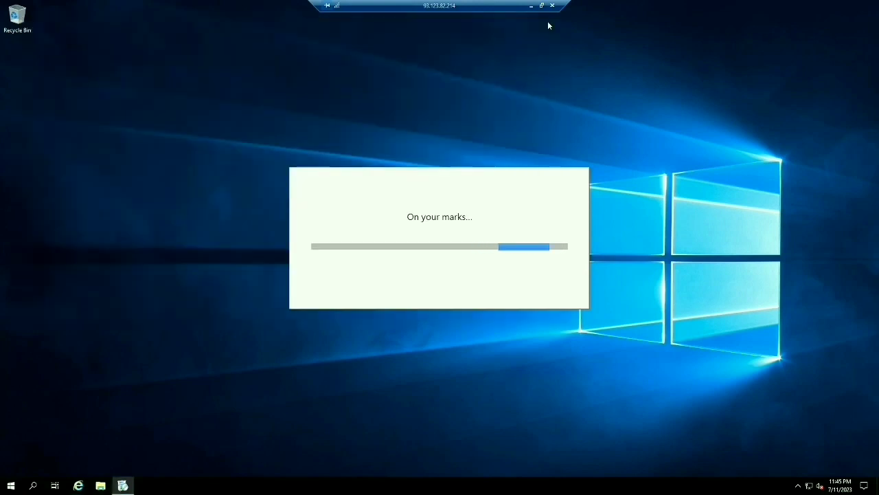